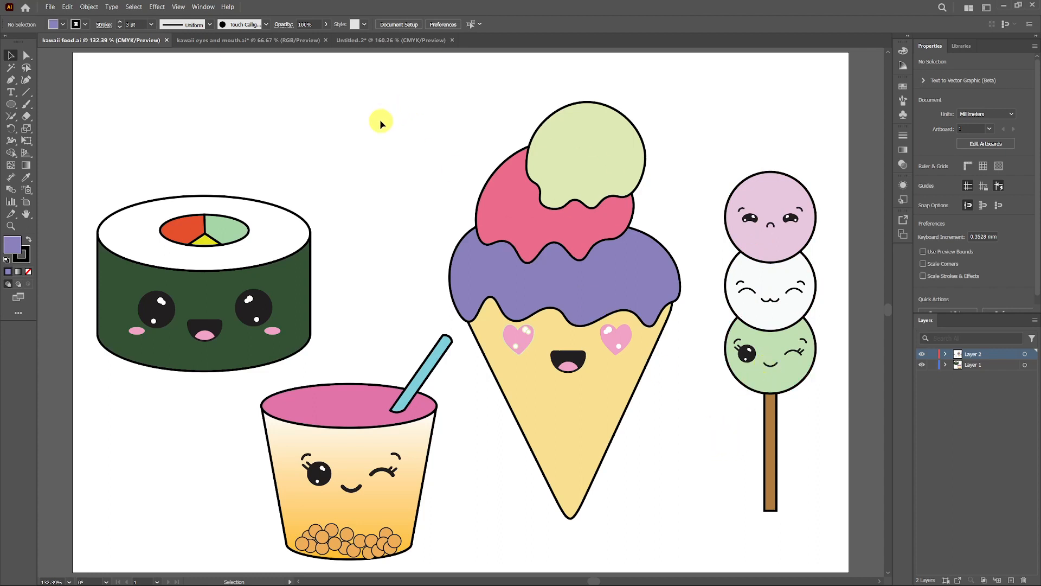
In the Untitled-2 document, draw a yellow circle about 34.7 mm in diameter near the artboard's upper-left corner
left_click(371, 42)
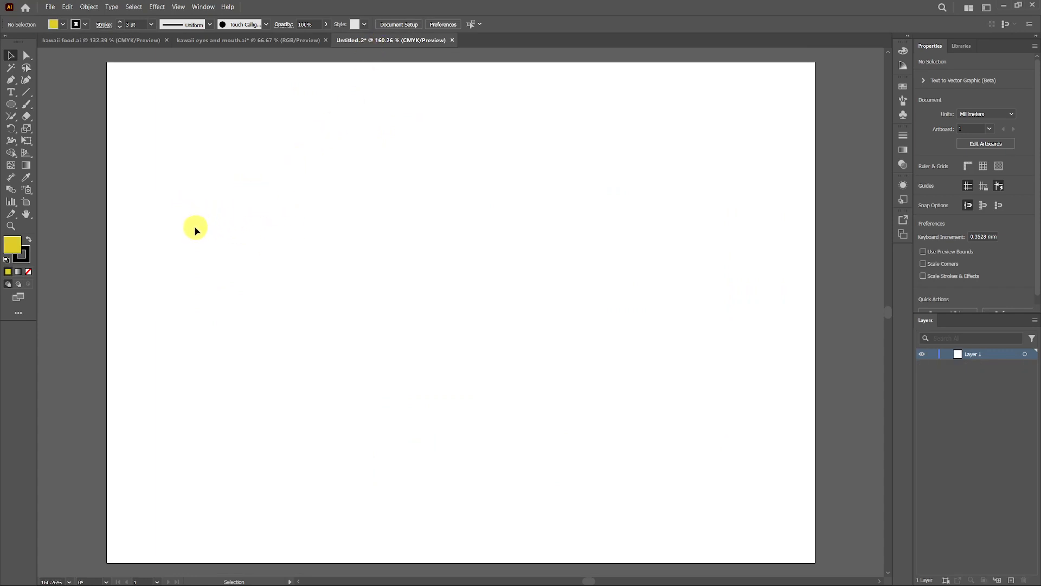
left_click(10, 105)
left_click_drag(204, 125, 285, 208)
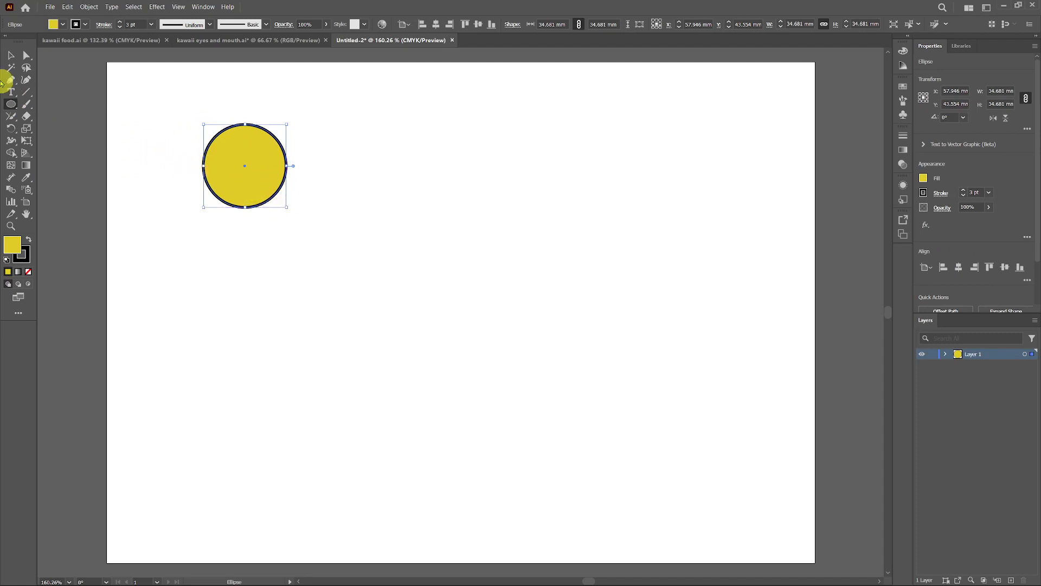
Duplicate the circle twice straight down, offset about 26.8 mm and 26.3 mm, to form a column of three overlapping circles
left_click(12, 56)
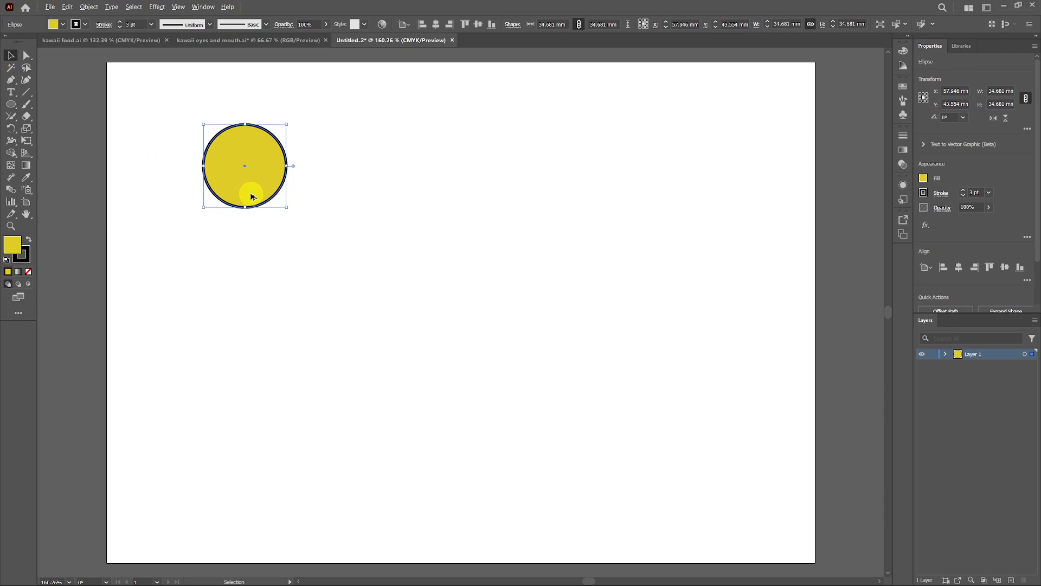
left_click_drag(251, 196, 250, 261)
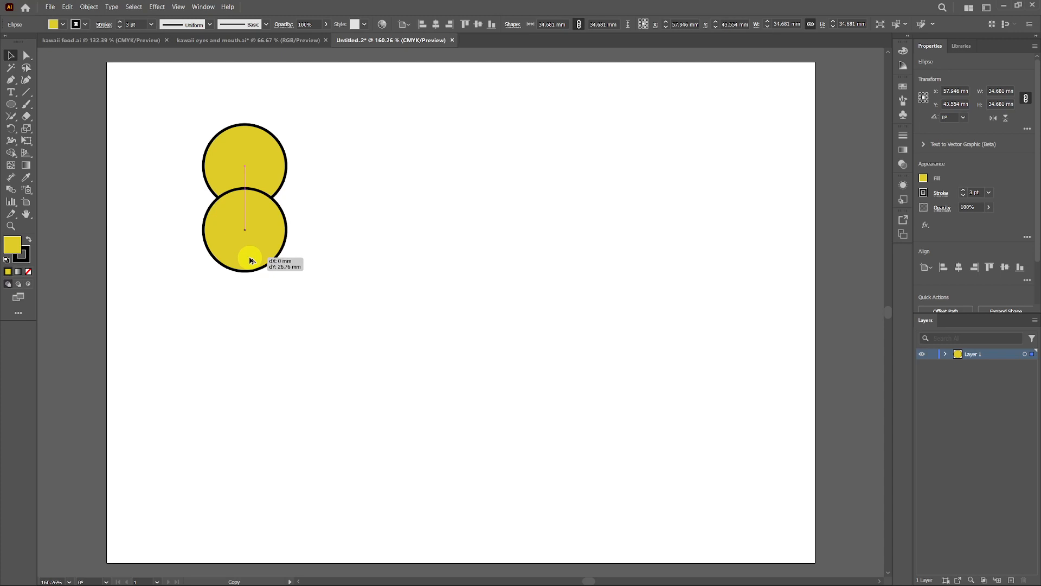
left_click_drag(249, 260, 247, 320)
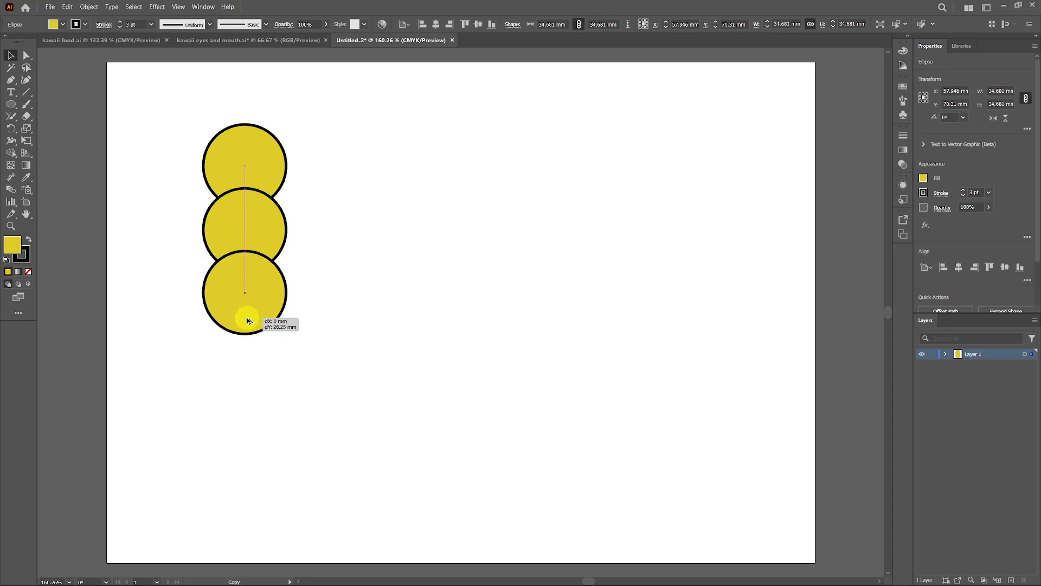
left_click_drag(247, 320, 247, 320)
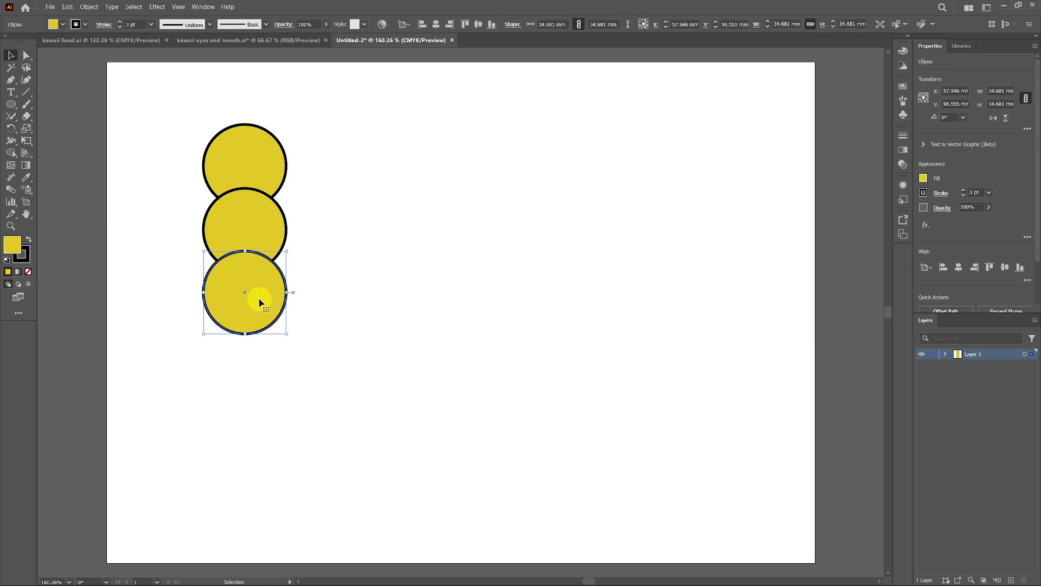
Send the lowest and middle circles backward so each circle overlaps the one beneath it
key("a")
key("ctrl+bracketleft")
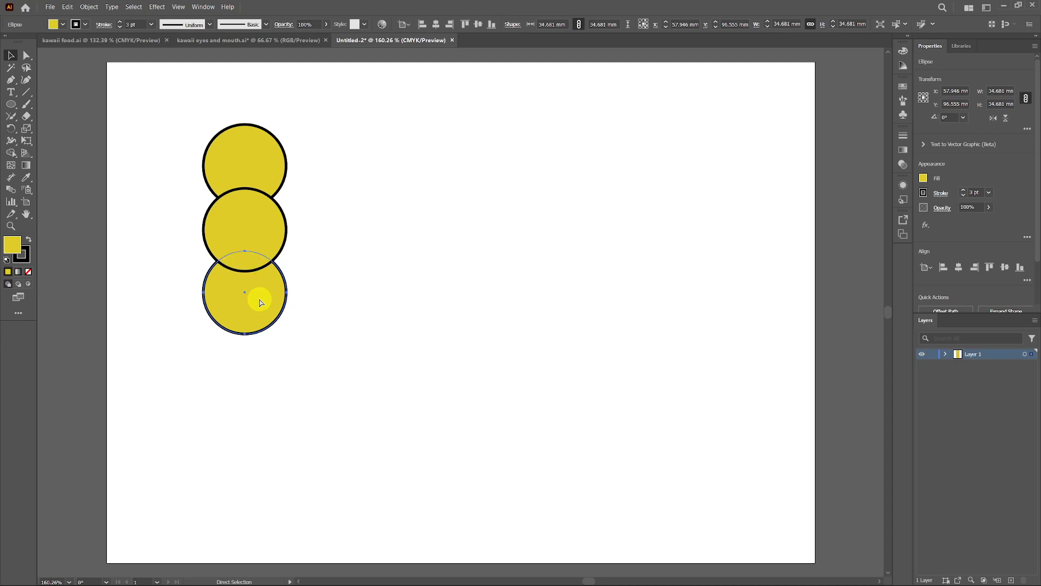
key("v")
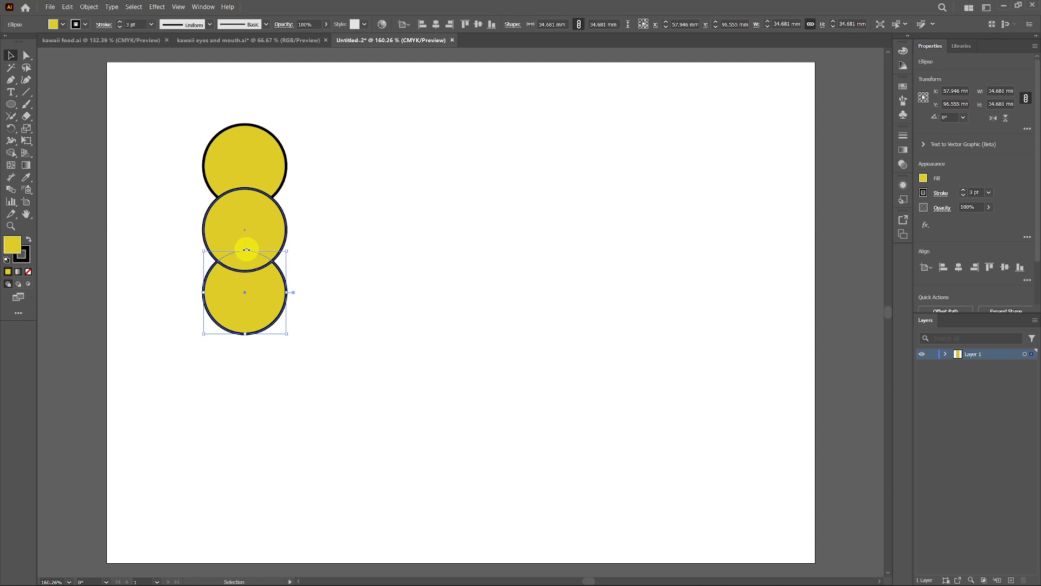
left_click(267, 231)
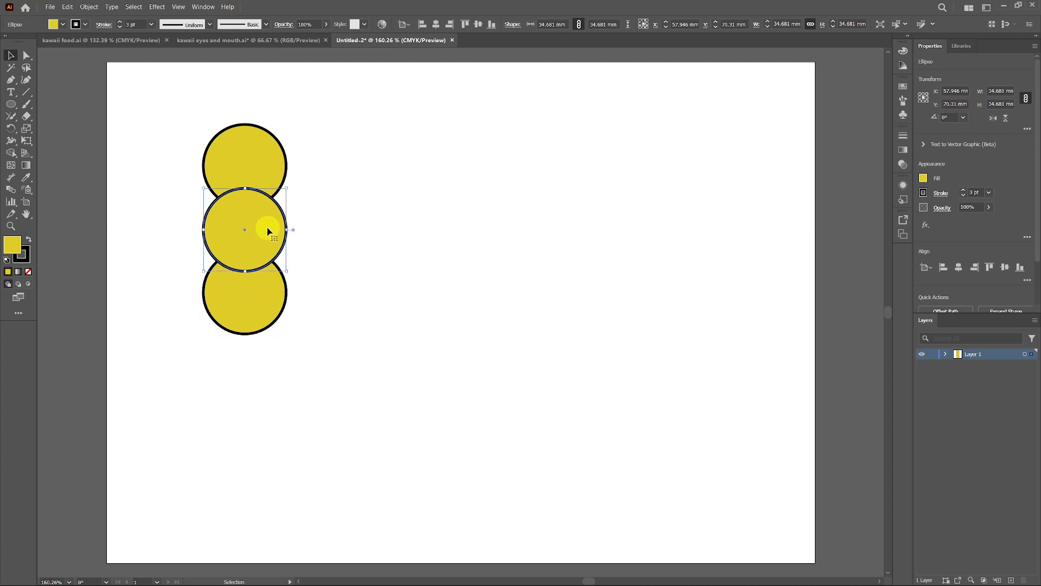
key("a")
key("ctrl+bracketleft")
key("v")
left_click(337, 265)
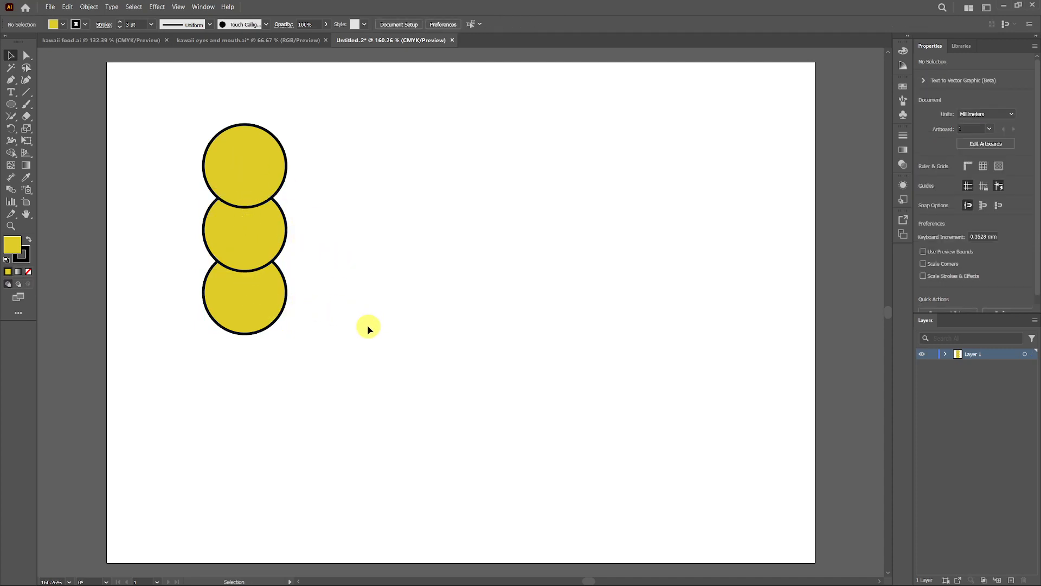
Change the top circle's fill to light pink, EEBBF2
left_click(252, 161)
double_click(16, 247)
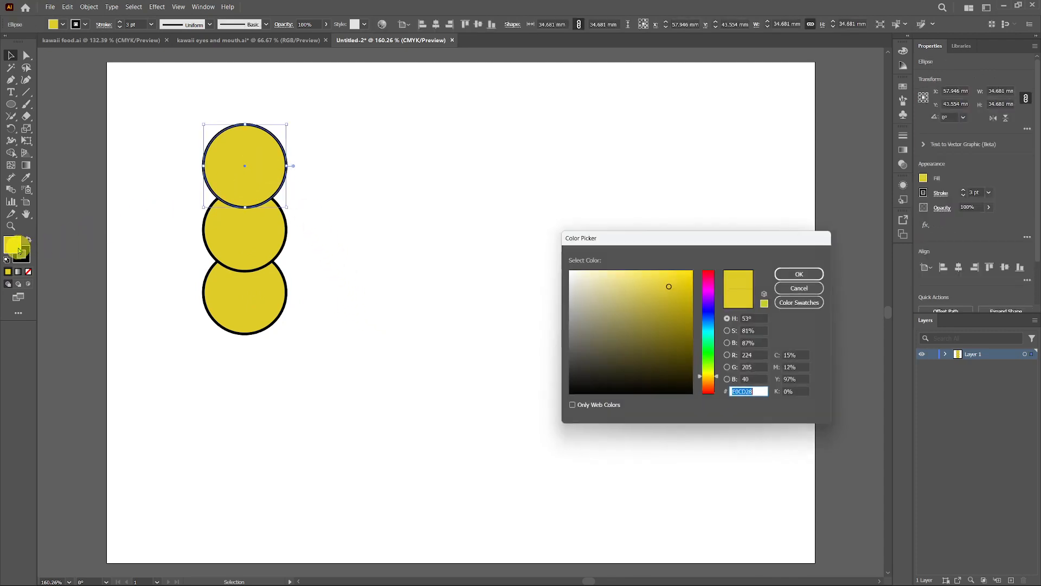
left_click(712, 293)
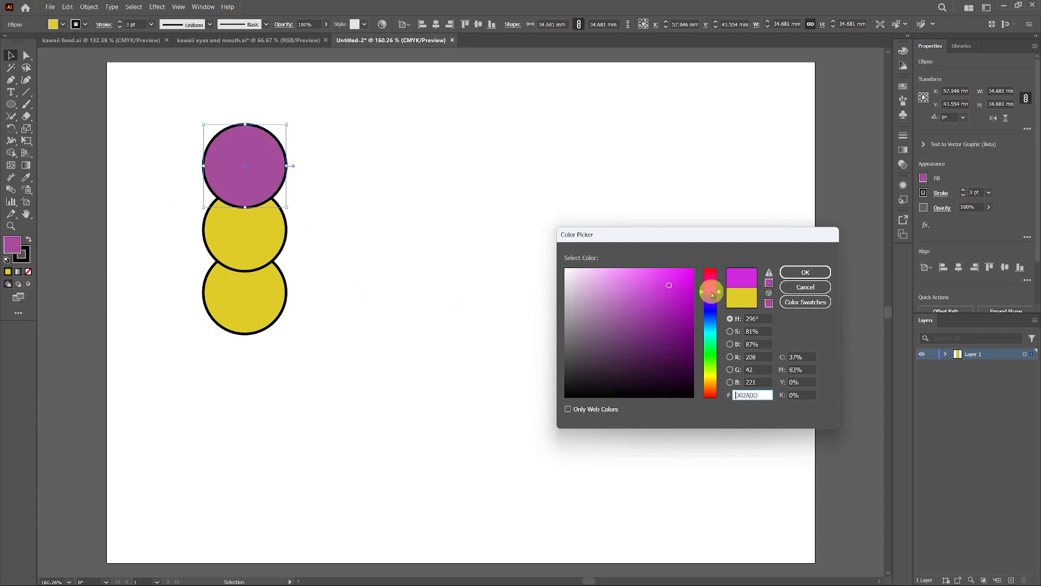
left_click_drag(664, 281, 599, 276)
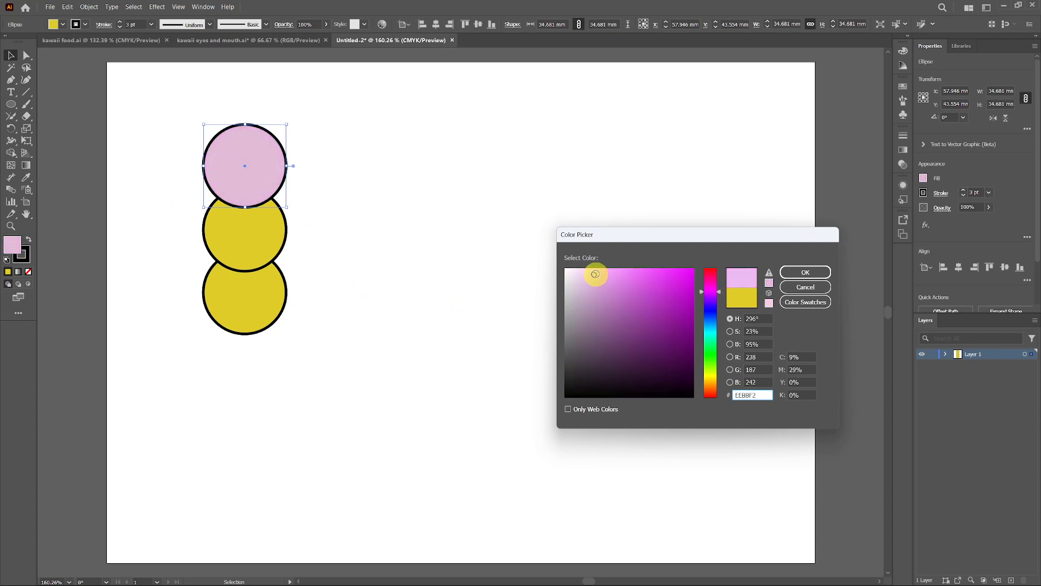
left_click(805, 272)
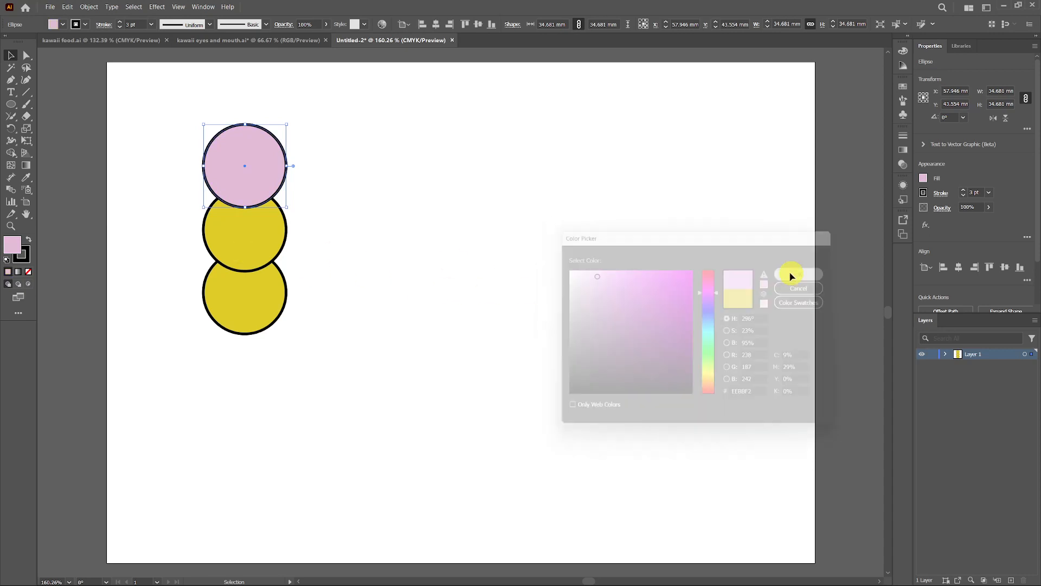
Change the middle circle's fill to a lighter yellow, EFDE65
left_click(262, 254)
double_click(11, 247)
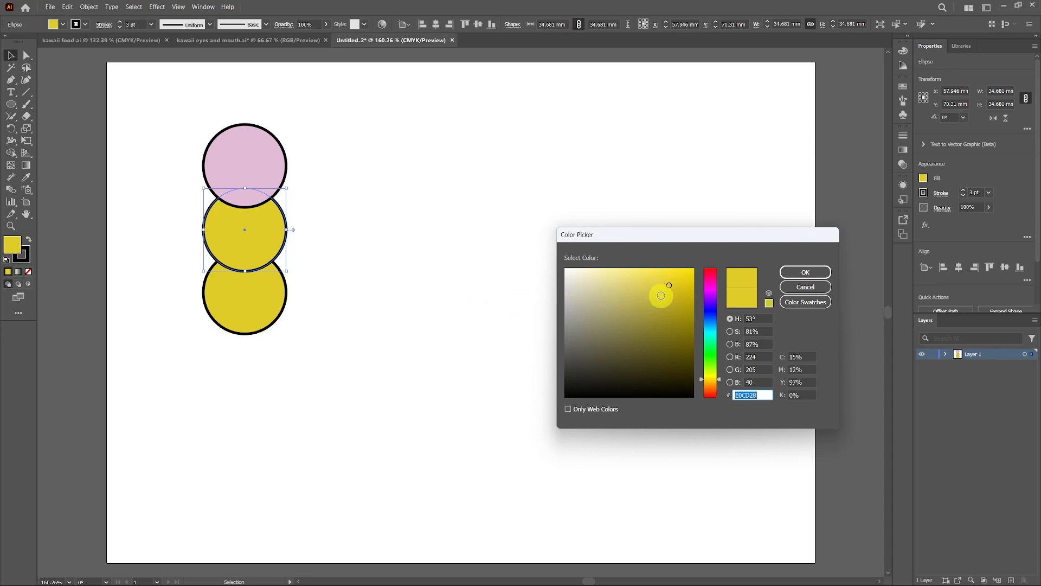
left_click_drag(667, 286, 641, 276)
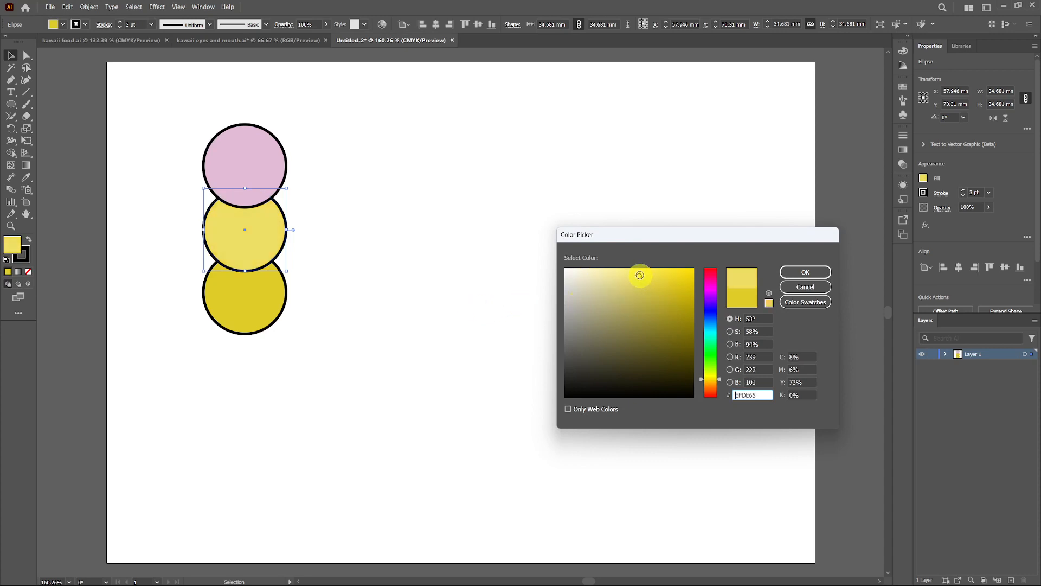
left_click(818, 271)
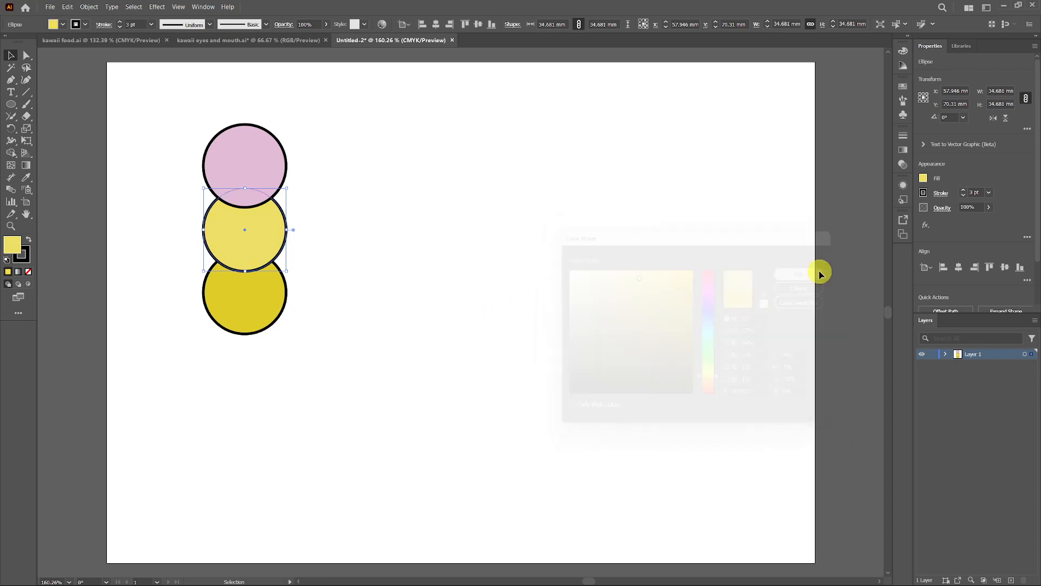
Change the lowest circle's fill to light turquoise, 8AEDE1, and deselect it
left_click(271, 313)
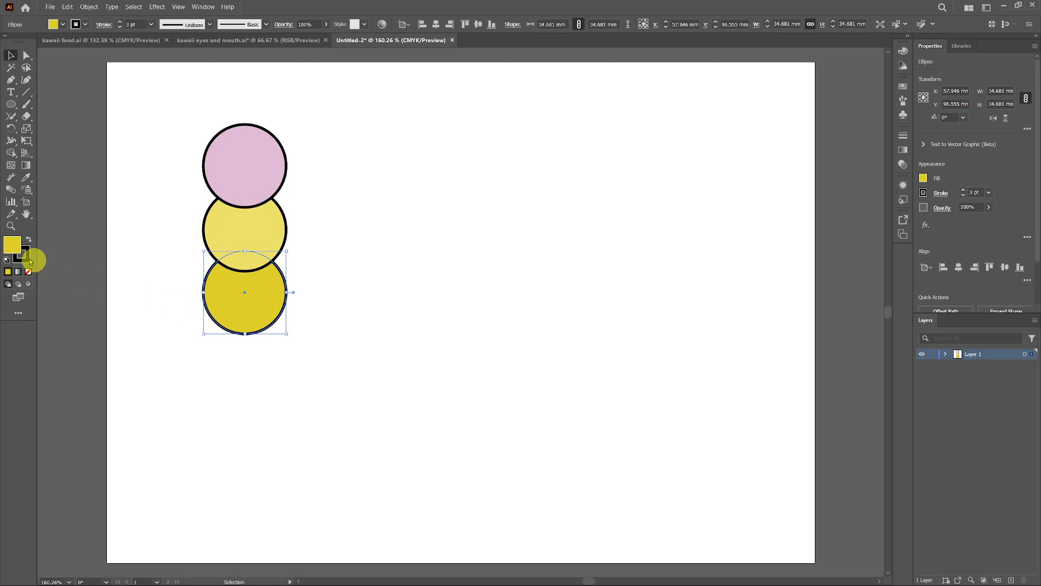
double_click(12, 245)
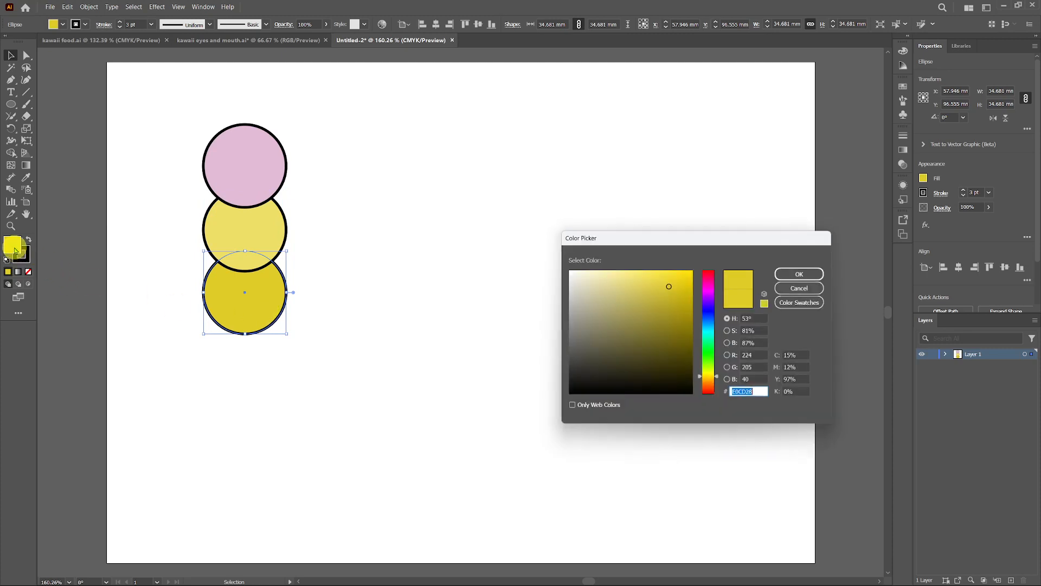
left_click(710, 334)
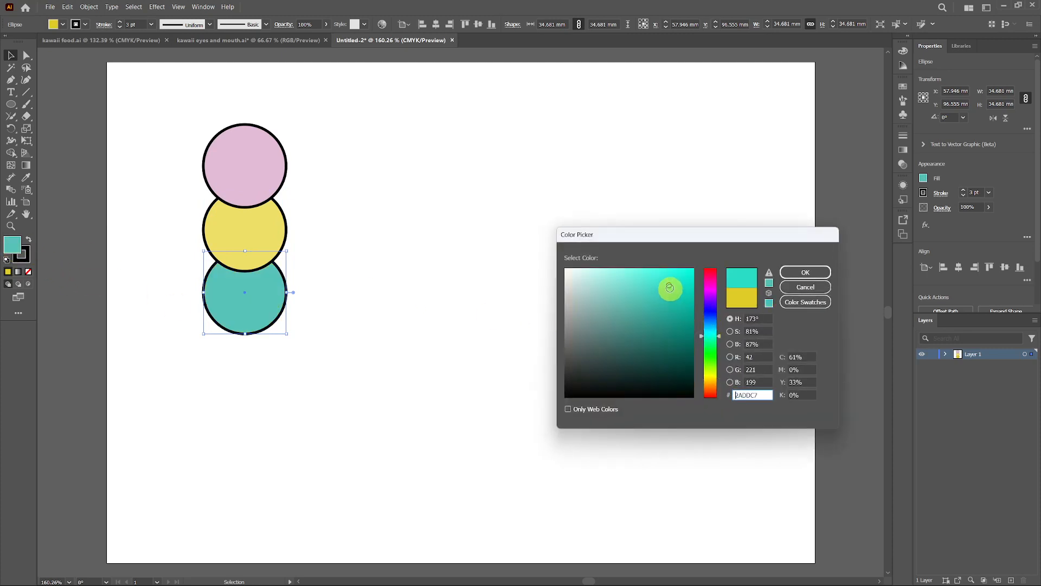
left_click_drag(669, 285, 624, 275)
left_click(807, 273)
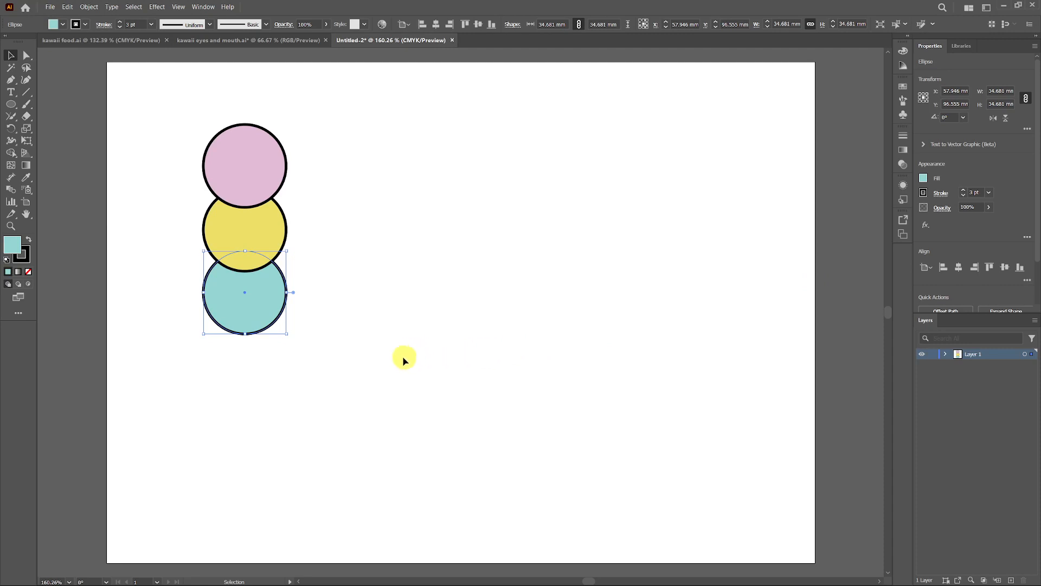
left_click(409, 353)
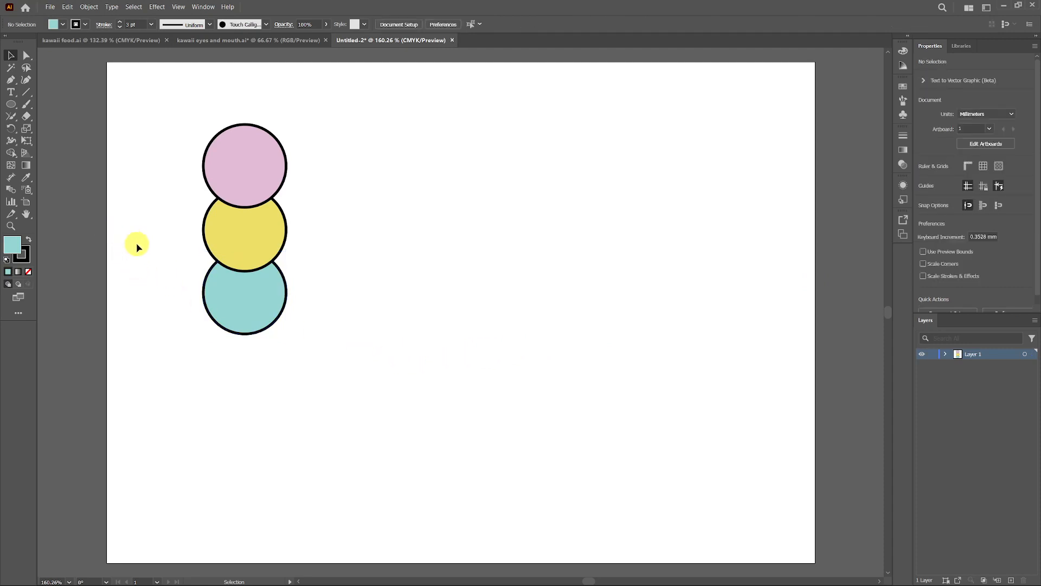
Draw a narrow vertical rectangle about 4.4 mm by 56.7 mm as the stick, starting inside the turquoise circle and extending below it
left_click(10, 107)
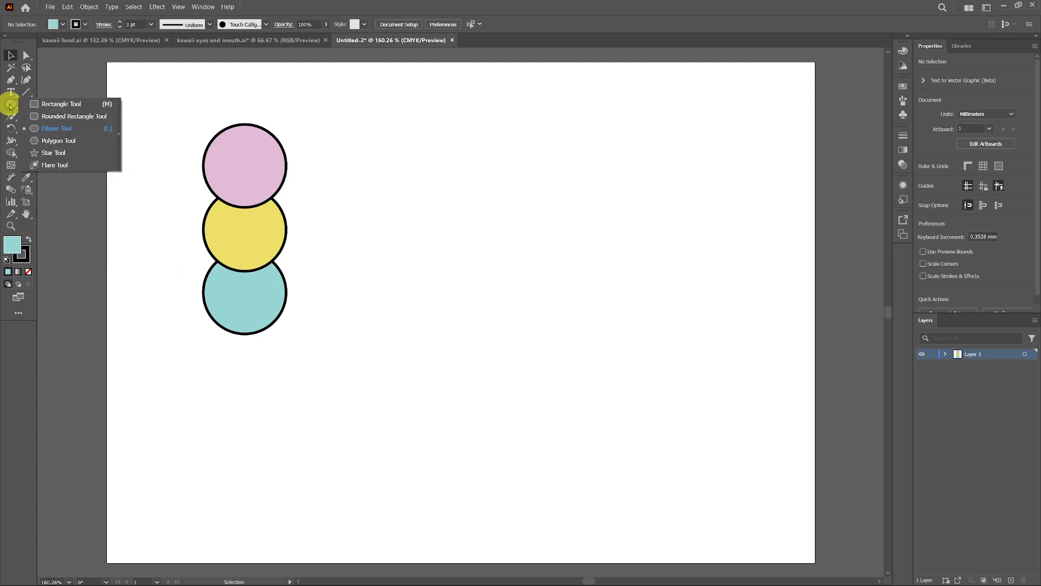
left_click_drag(15, 108, 58, 108)
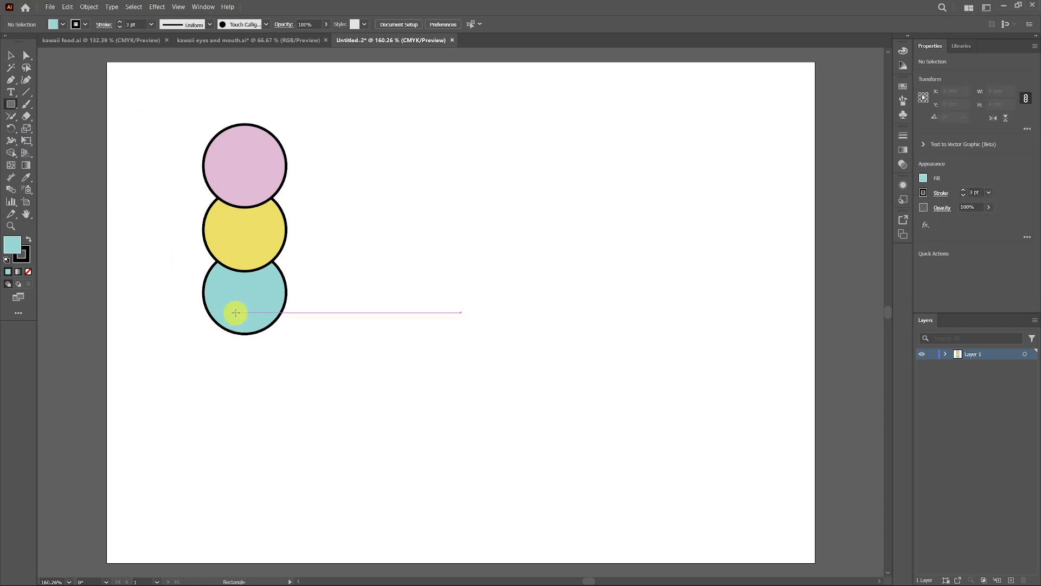
left_click_drag(239, 312, 249, 448)
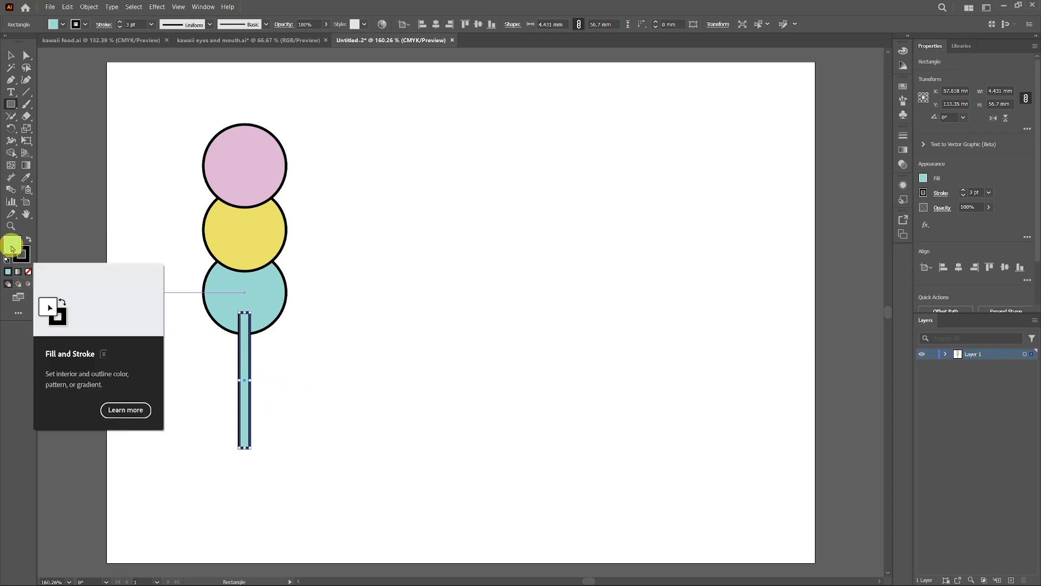
Fill the stick with brown, 998050, and place it behind the circles
double_click(12, 248)
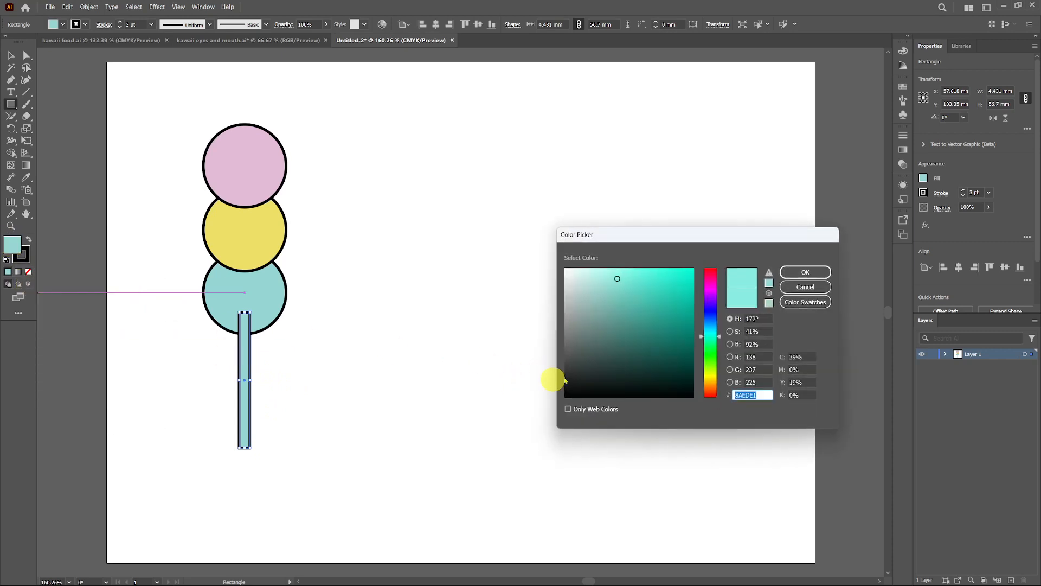
left_click_drag(718, 337, 718, 384)
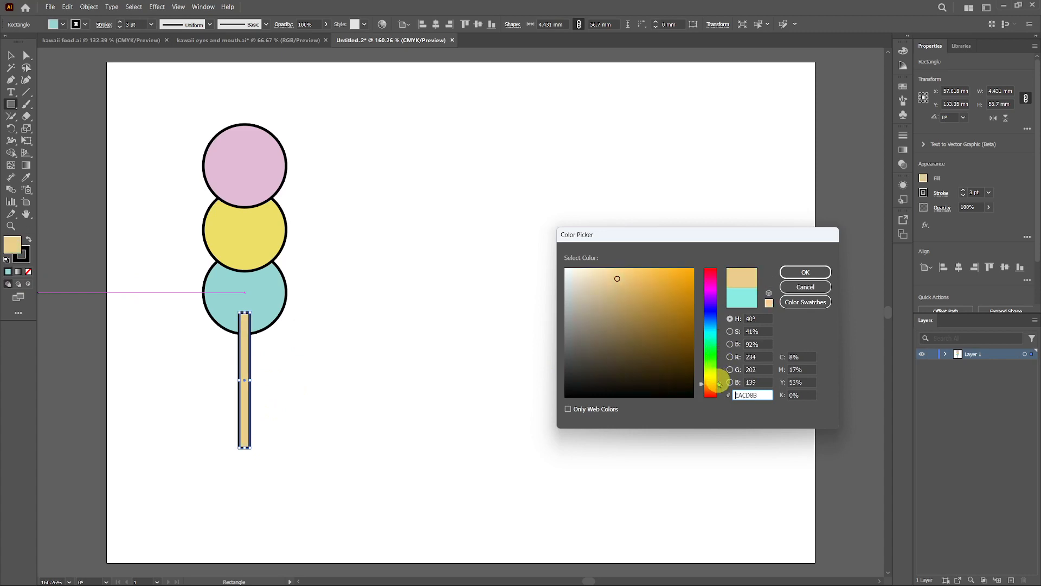
mouse_move(618, 280)
left_mouse_down()
mouse_move(635, 337)
mouse_move(627, 320)
left_mouse_up()
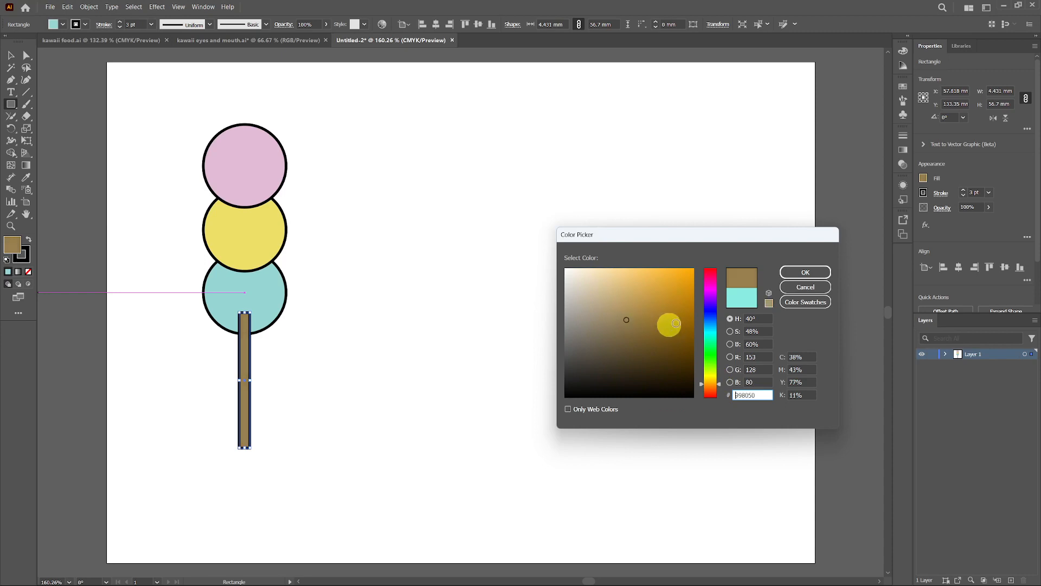
left_click(799, 271)
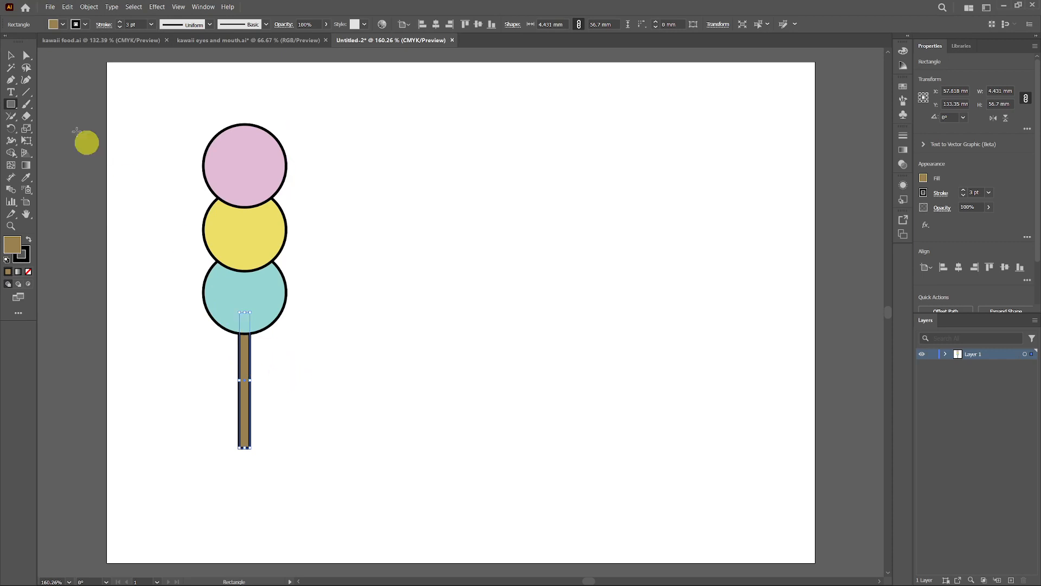
left_click(13, 58)
left_click(353, 383)
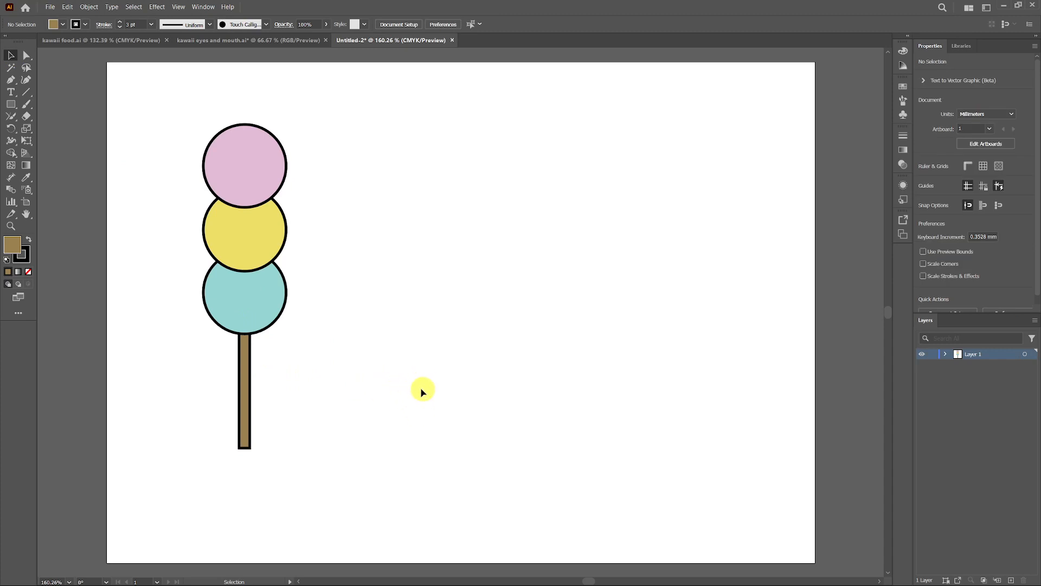
In kawaii eyes and mouth.ai, group the eyes, brows and mouth of the sad face in the second row, third column
left_click(233, 42)
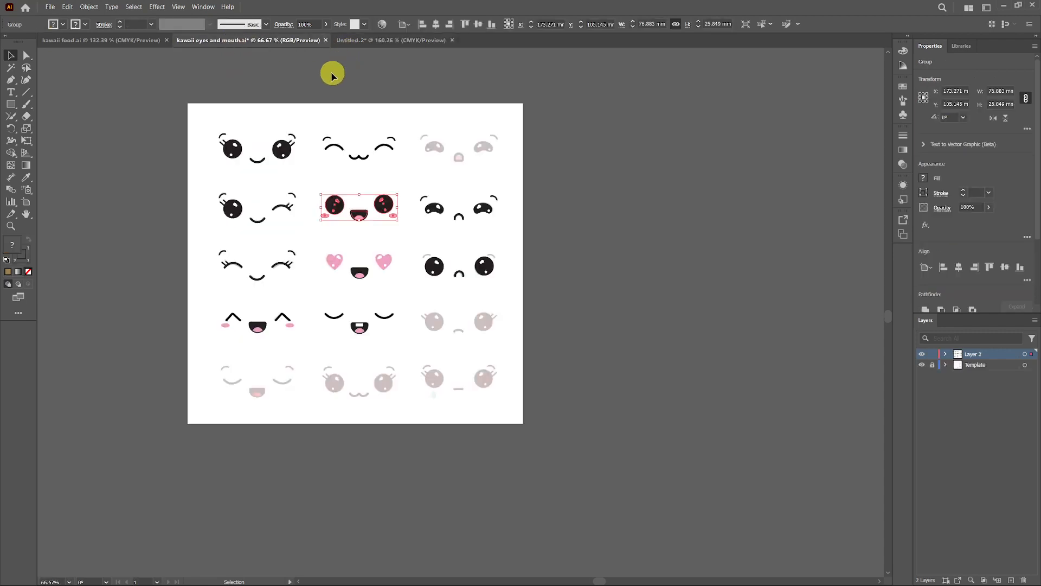
left_click(350, 114)
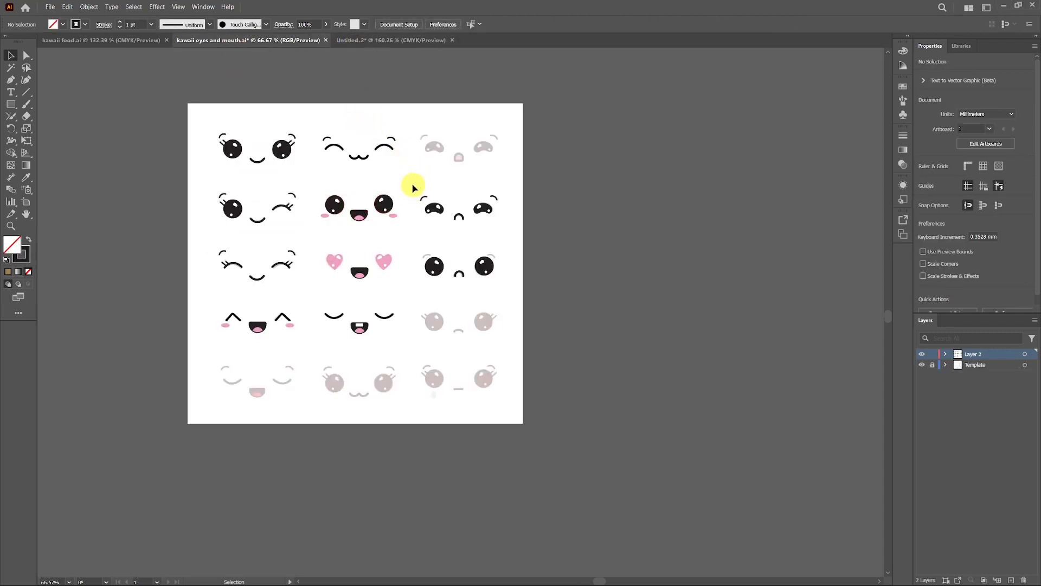
left_click_drag(413, 188, 511, 233)
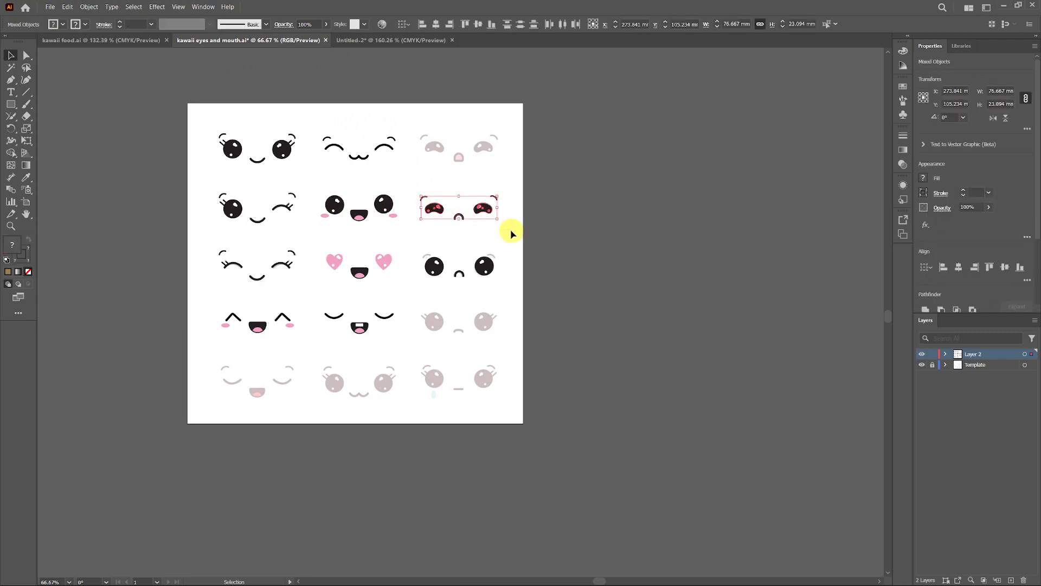
right_click(465, 211)
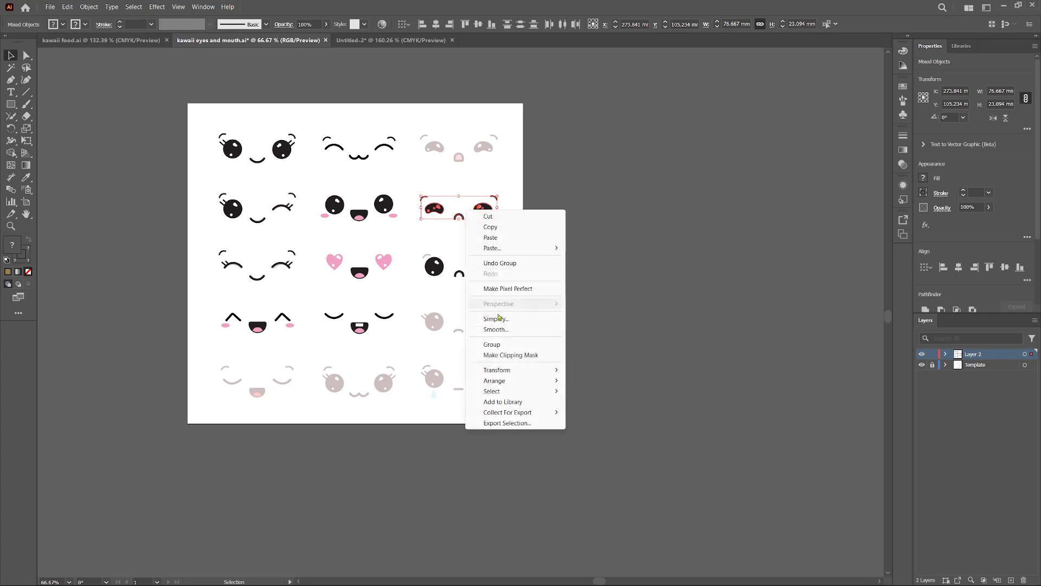
left_click(494, 345)
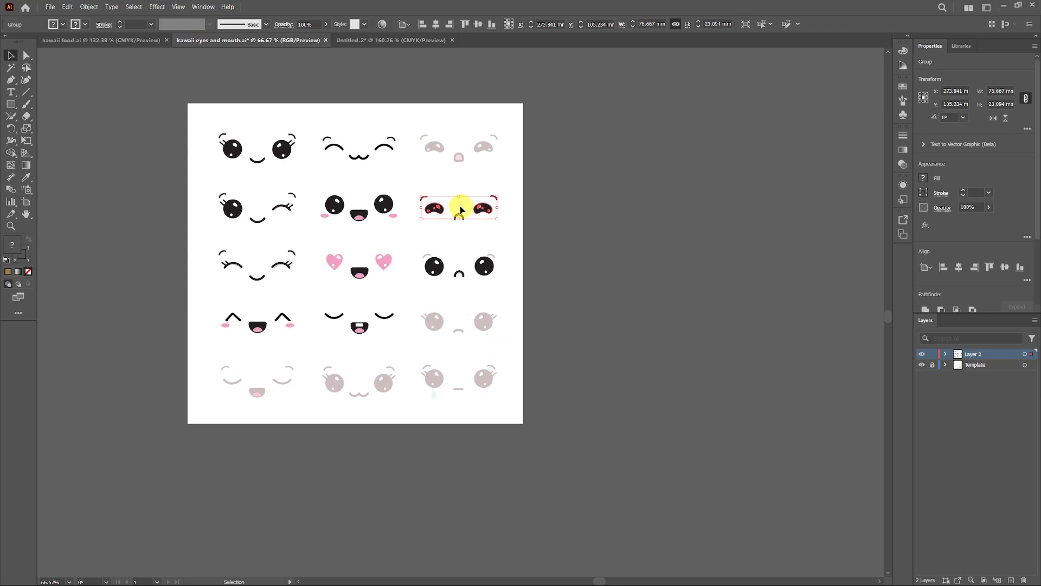
Copy the grouped sad face into the Untitled-2 document, scaled to about 25.6 mm by 7.7 mm and centred on the pink circle
key("a")
key("v")
left_click(360, 40)
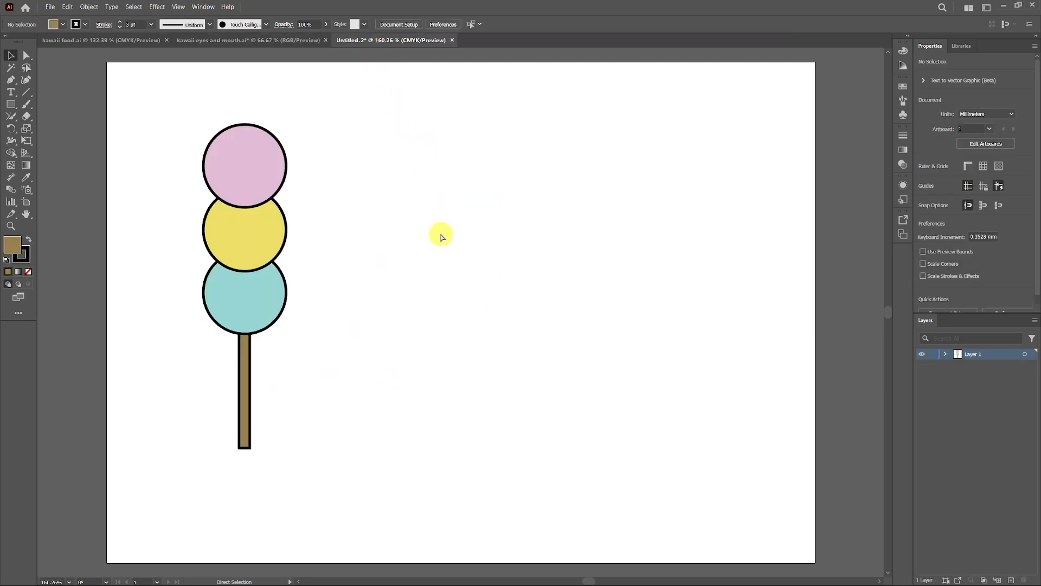
key("ctrl+v")
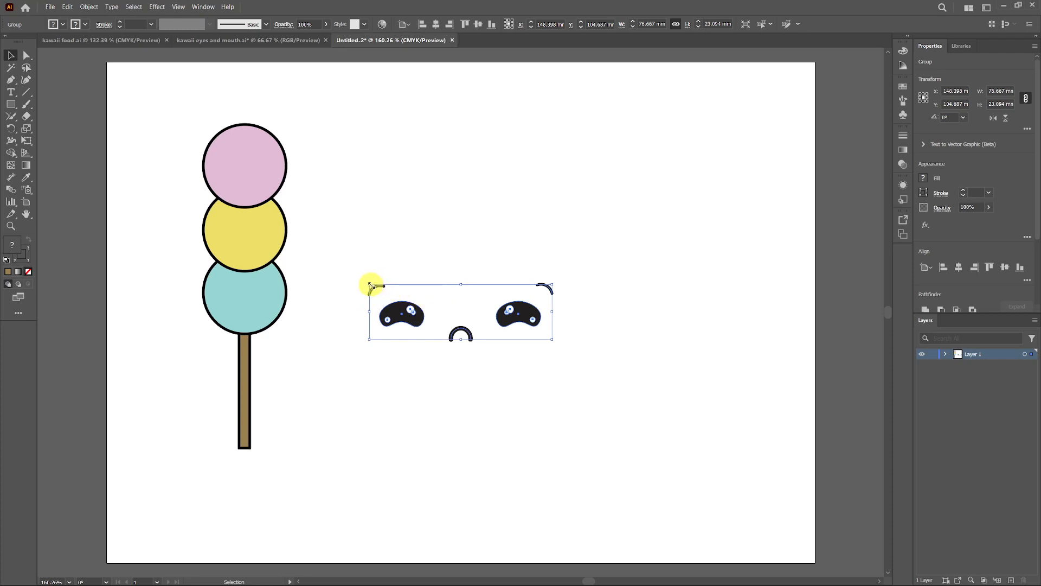
left_click_drag(370, 283, 244, 168)
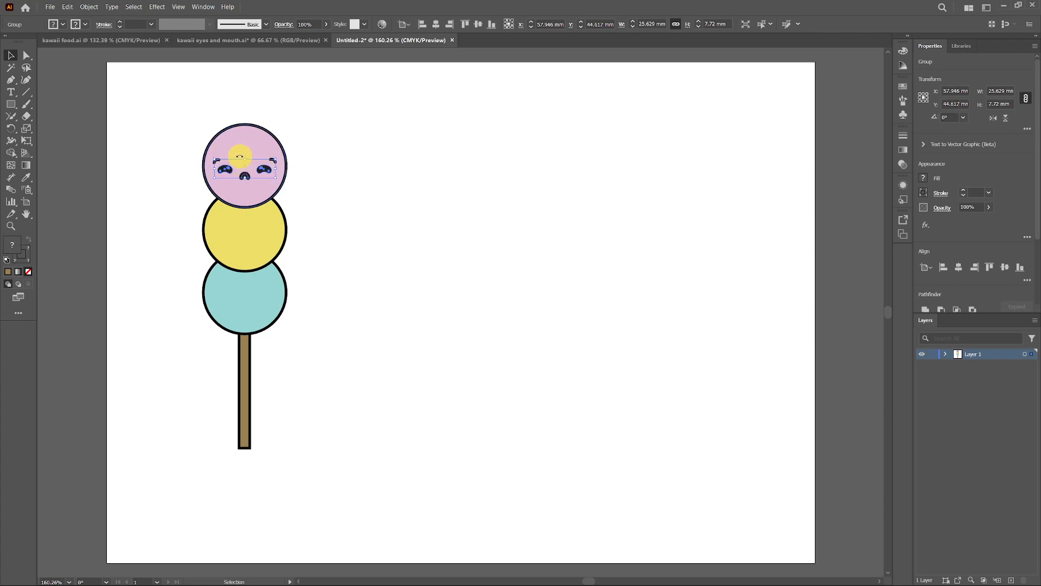
Set the stroke weight of the sad face on the pink circle to 2 pt and deselect it
left_click(129, 24)
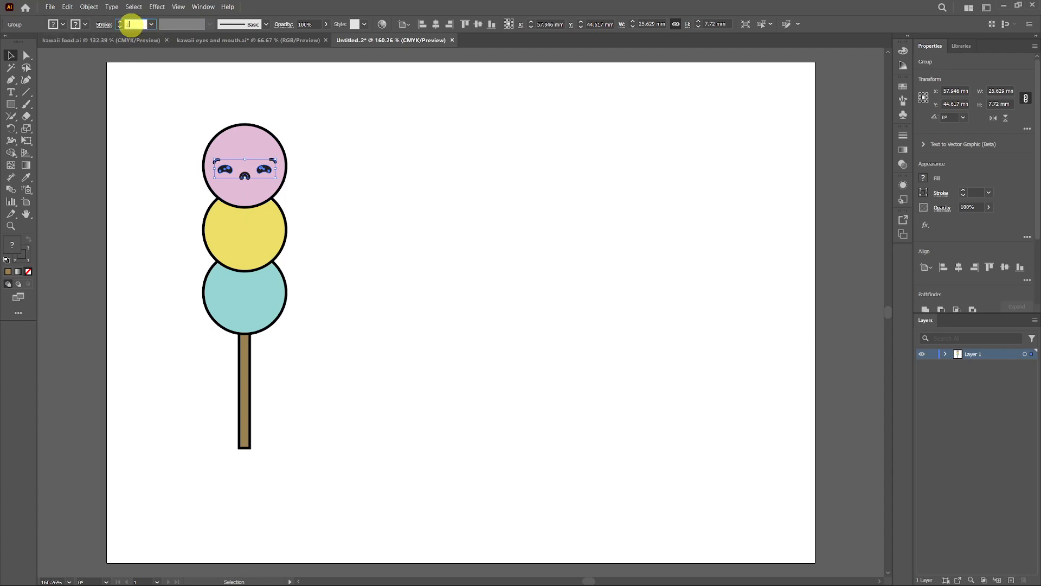
key("Return")
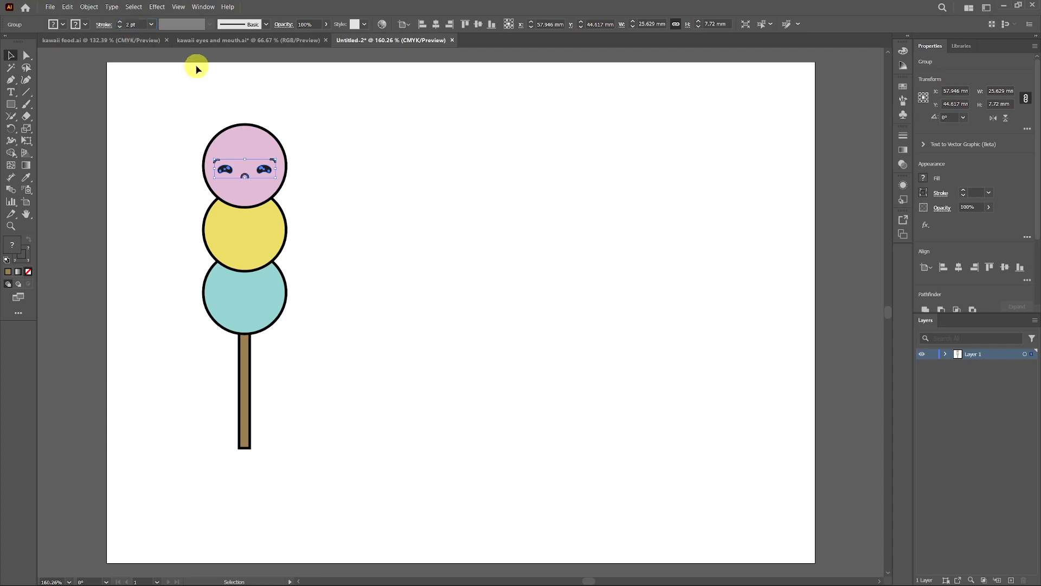
left_click(344, 195)
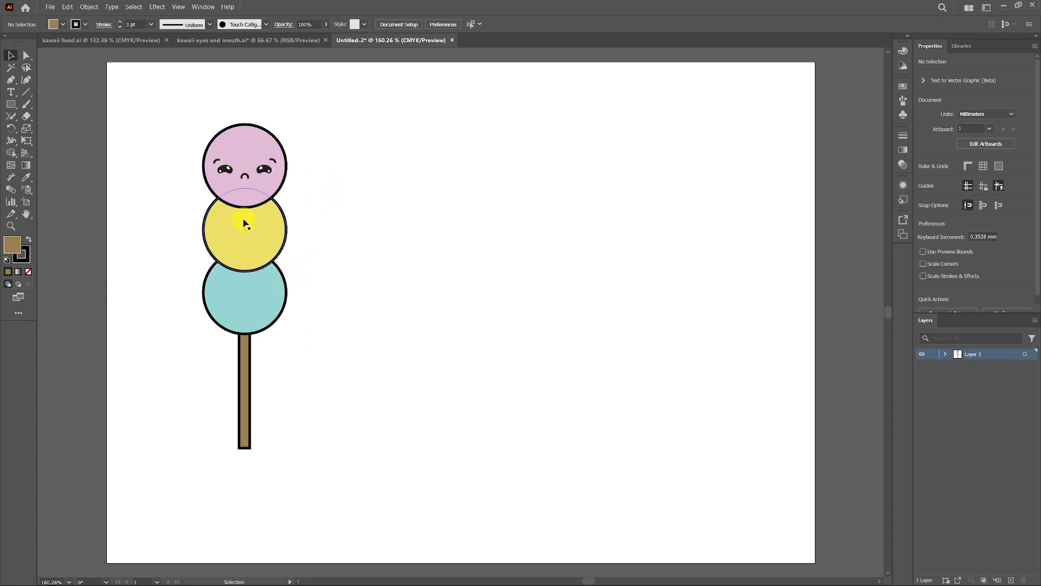
In kawaii eyes and mouth.ai, group the round-eyed smiling face in the first row, first column, and copy the group
left_click(213, 41)
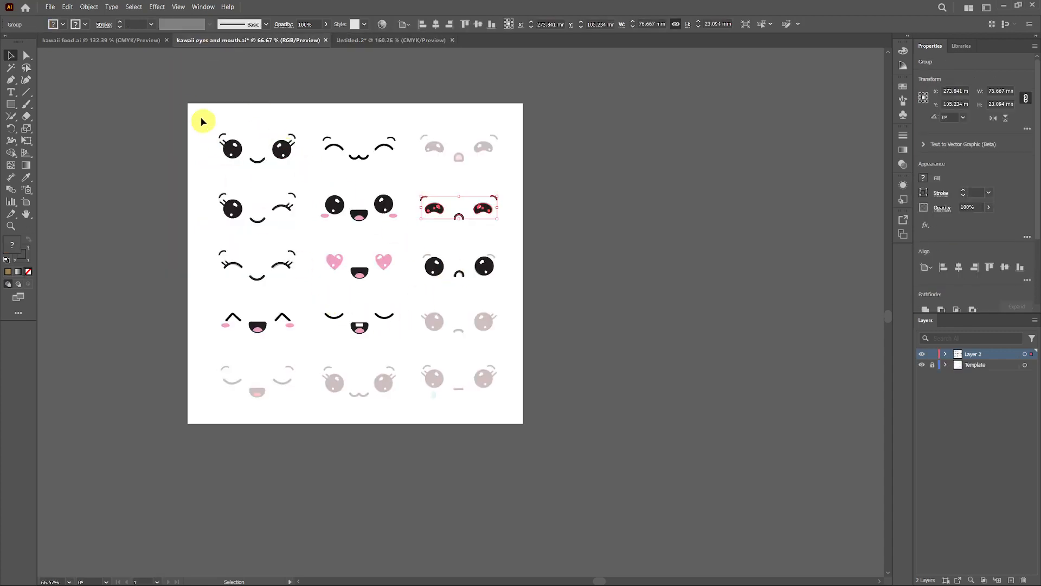
left_click_drag(210, 124, 304, 172)
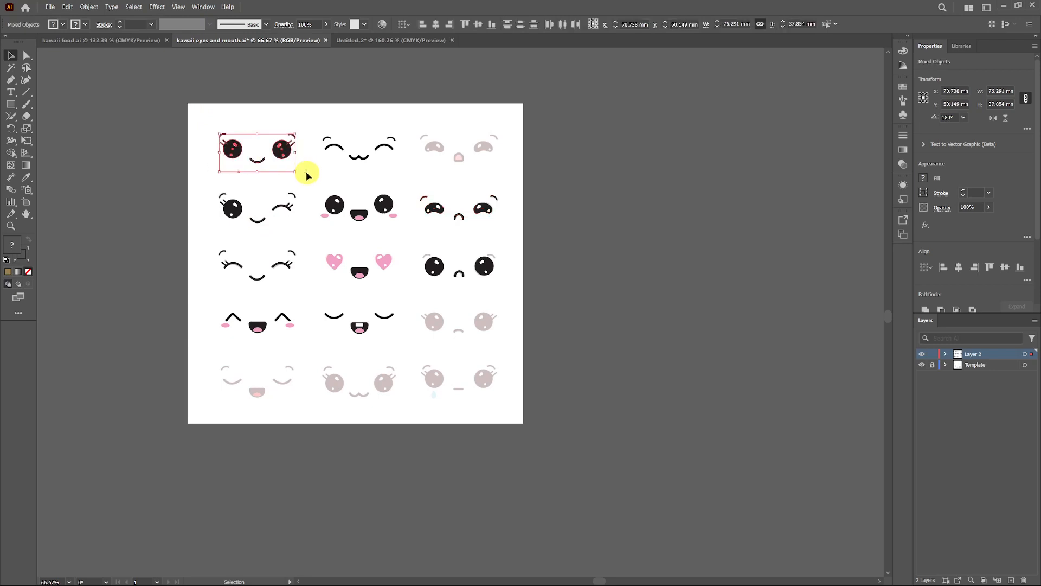
right_click(261, 153)
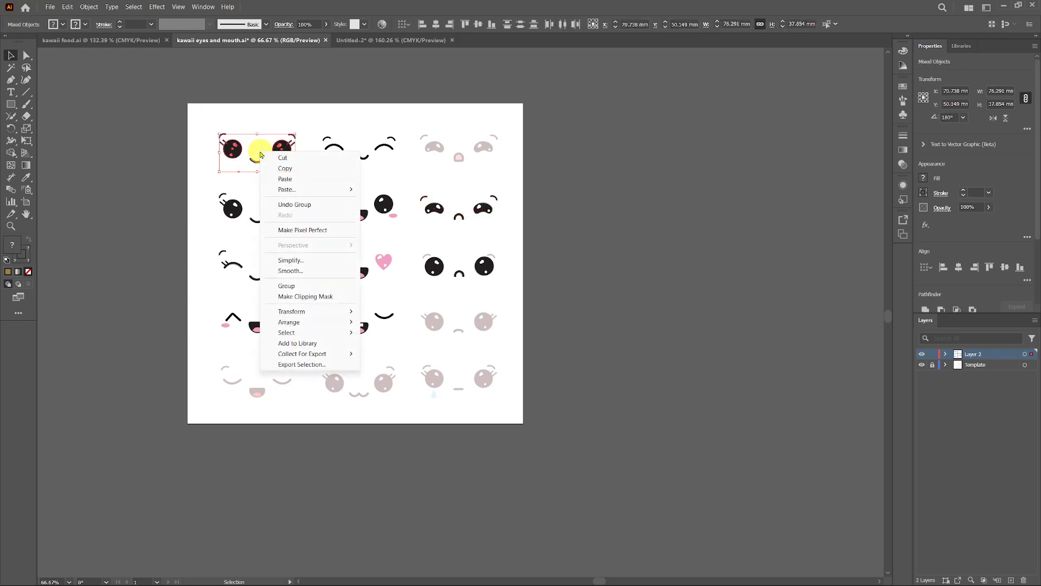
left_click(292, 286)
right_click(259, 152)
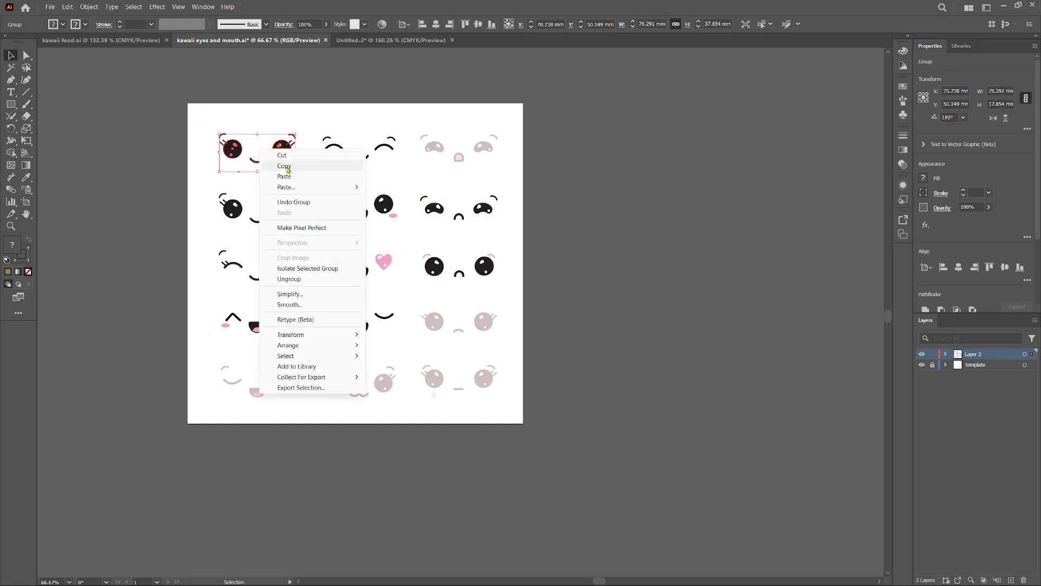
left_click(284, 166)
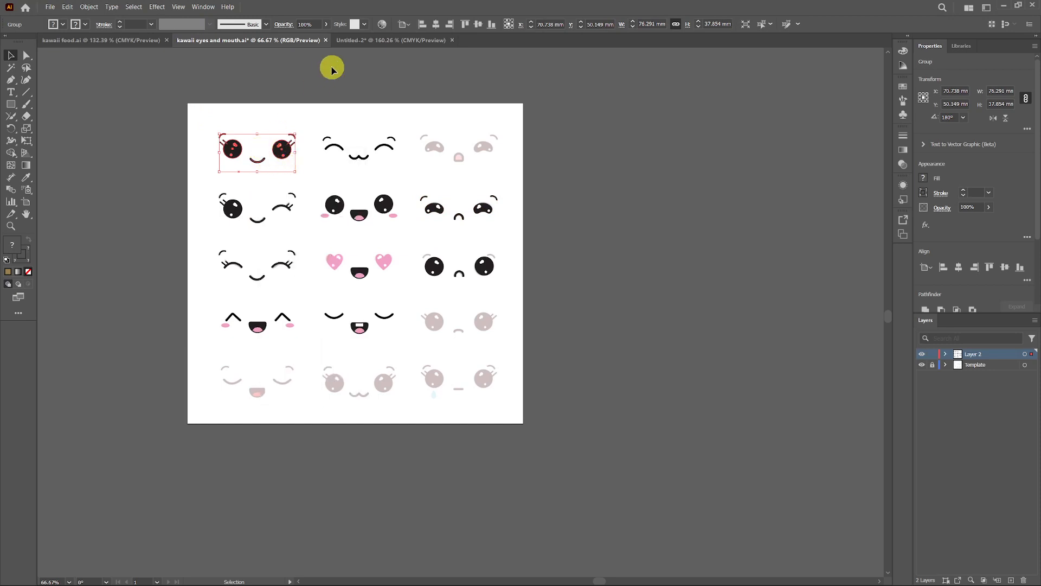
Paste the smiling face onto the yellow circle in Untitled-2 at about 25.6 mm by 12.7 mm and thin its stroke
left_click(366, 41)
right_click(322, 184)
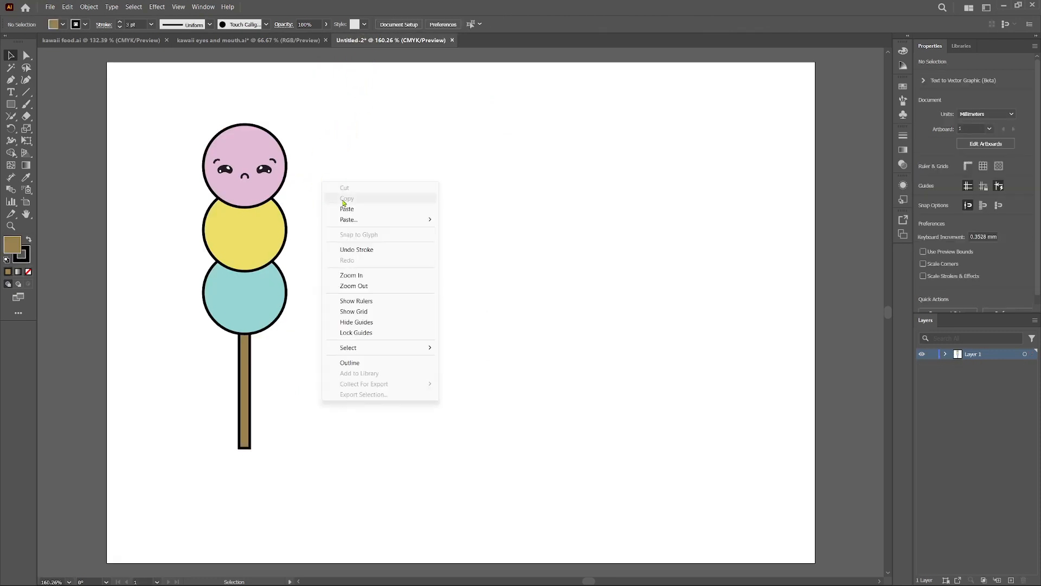
left_click(354, 215)
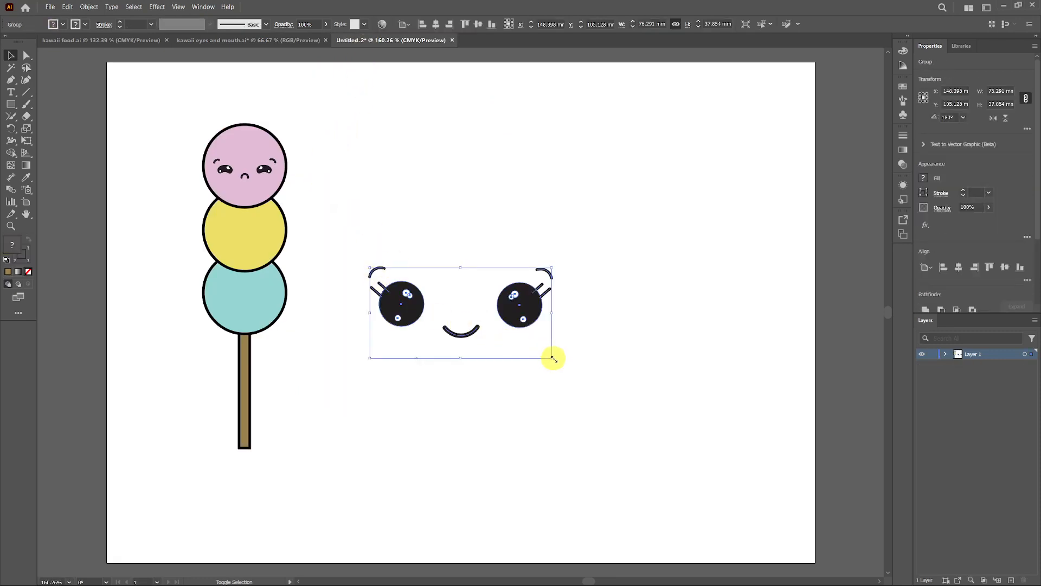
mouse_move(552, 358)
left_mouse_down()
mouse_move(473, 299)
mouse_move(269, 237)
mouse_move(274, 250)
left_mouse_up()
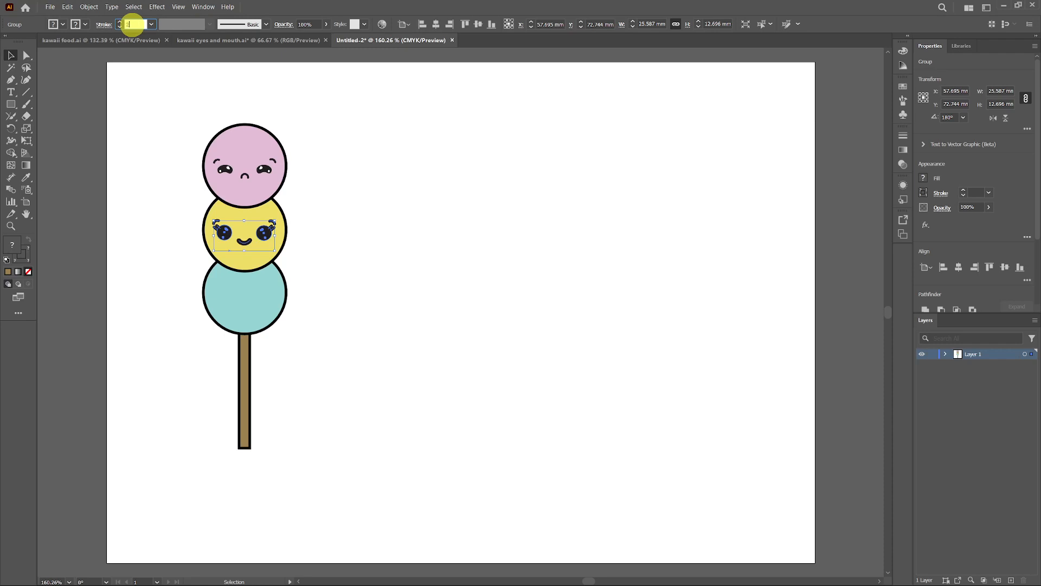
key("Return")
left_click(349, 273)
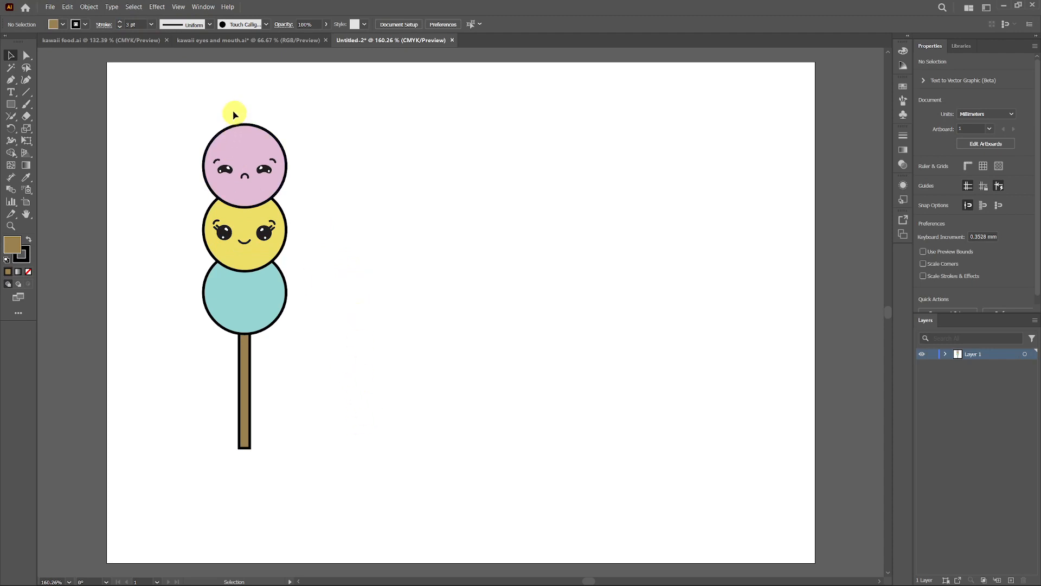
In kawaii eyes and mouth.ai, group the closed-eyed face with the open mouth in the fourth row, second column, and copy it
left_click(242, 41)
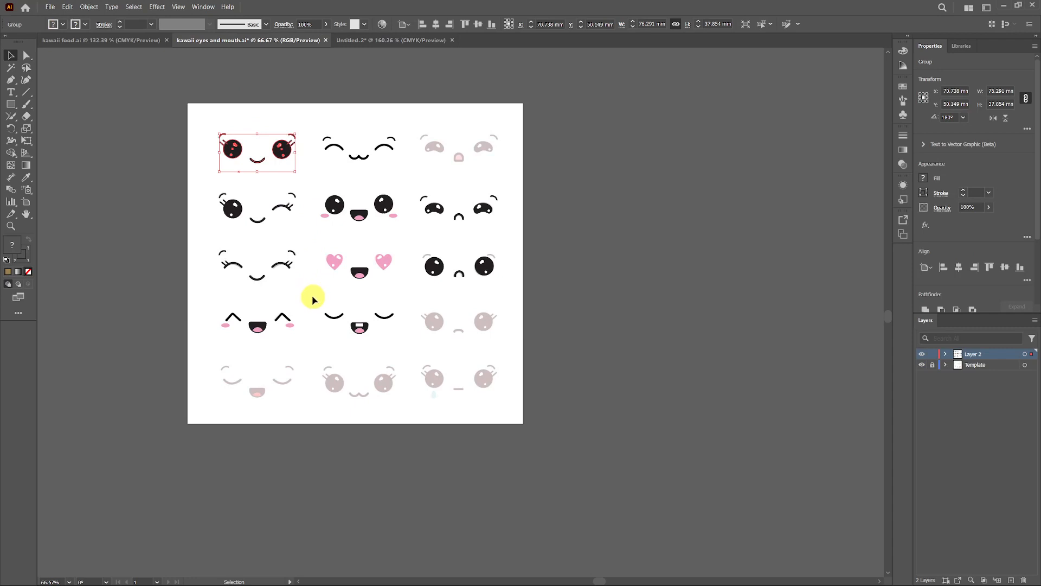
left_click_drag(312, 296, 407, 345)
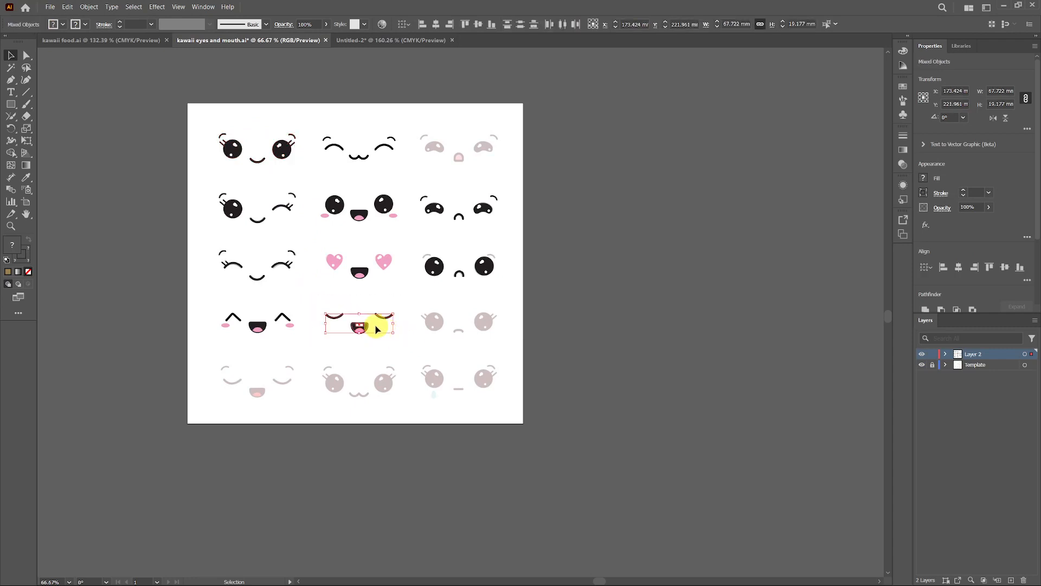
right_click(377, 329)
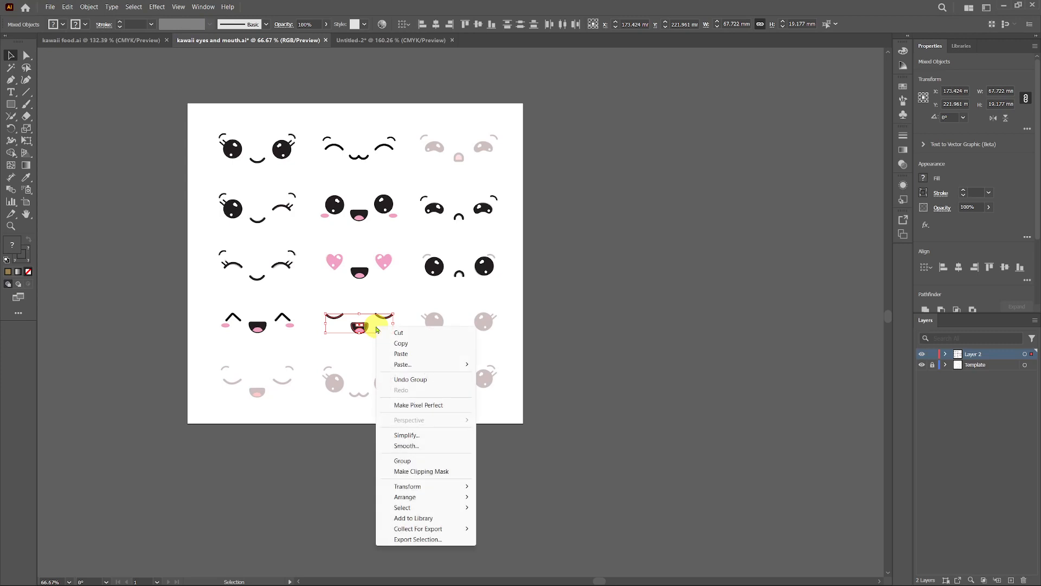
left_click(404, 460)
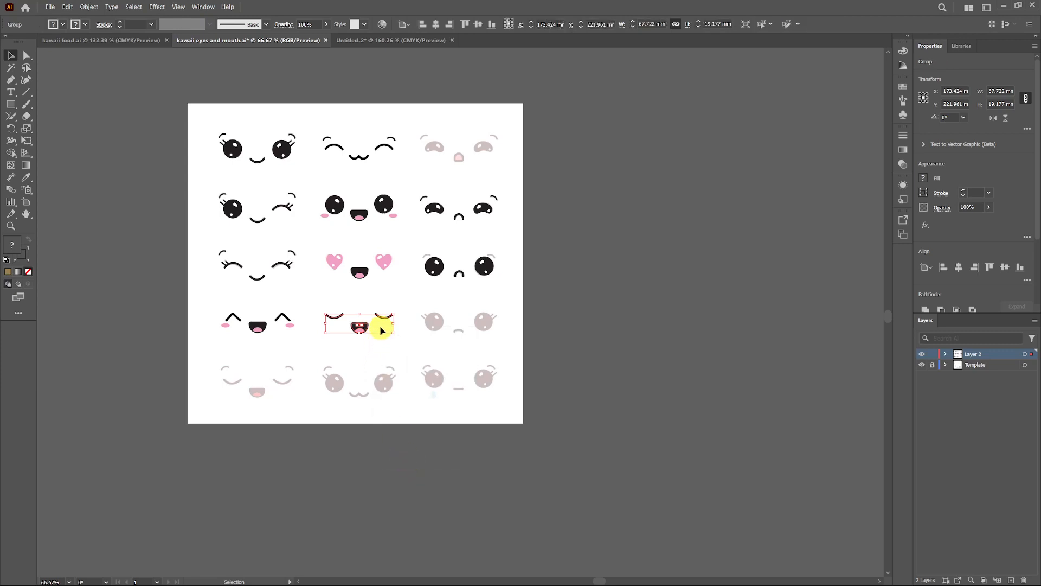
key("a")
key("v")
Paste the closed-eyed face into Untitled-2, scaled to about 25.8 mm by 7.3 mm and centred on the turquoise circle
left_click(368, 41)
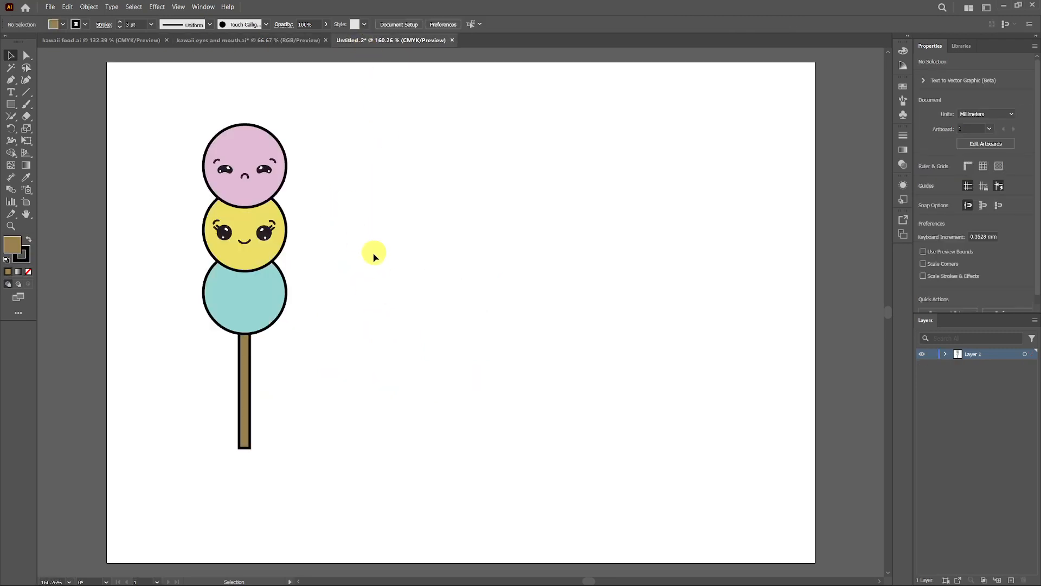
key("a")
key("v")
key("ctrl+v")
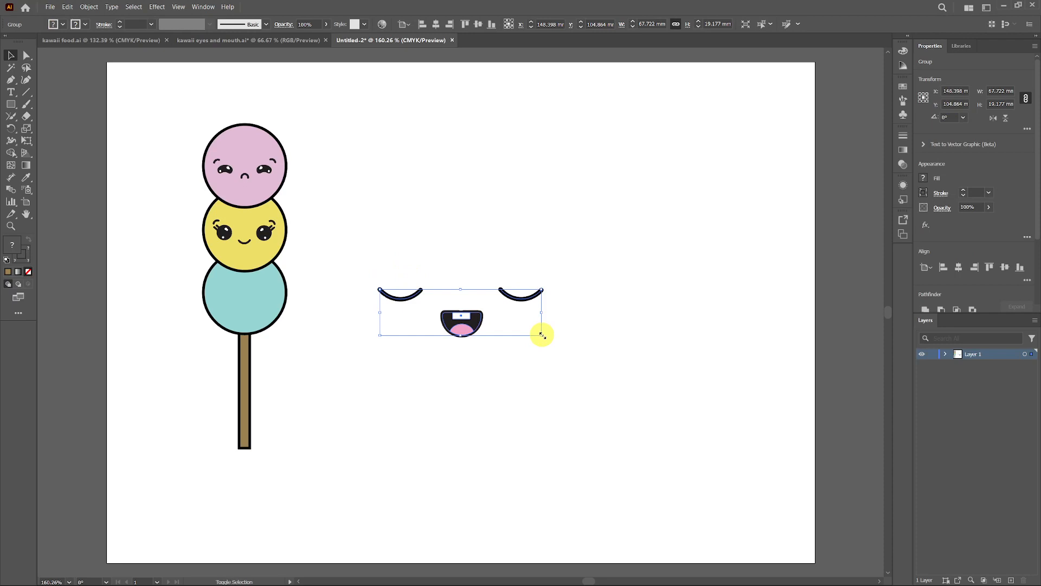
left_click_drag(542, 335, 509, 313)
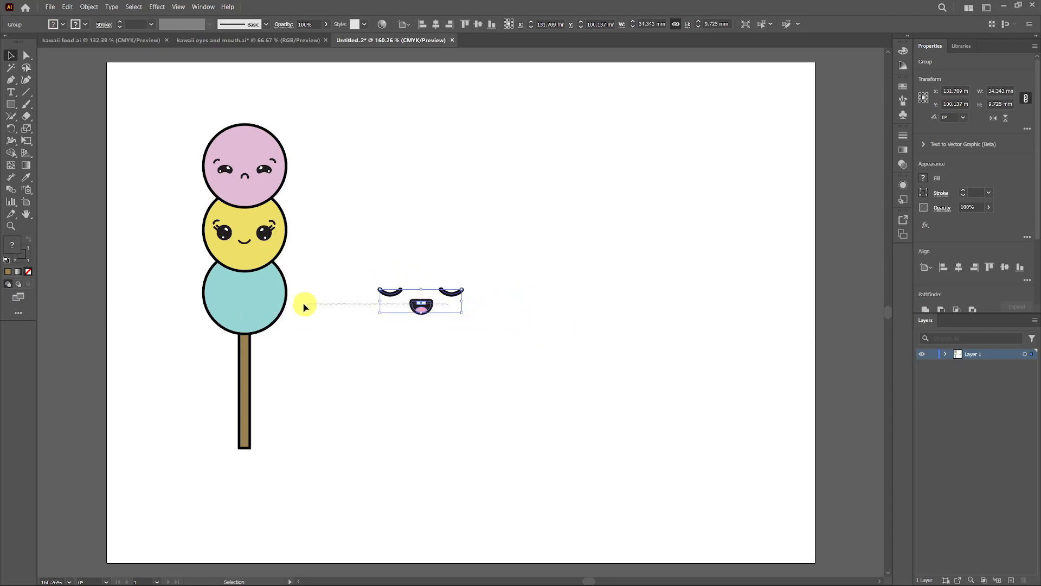
mouse_move(463, 311)
left_mouse_down()
mouse_move(442, 302)
mouse_move(244, 307)
left_mouse_up()
Reduce the stroke weight of the closed-eyed face on the turquoise circle and deselect it
left_click(411, 295)
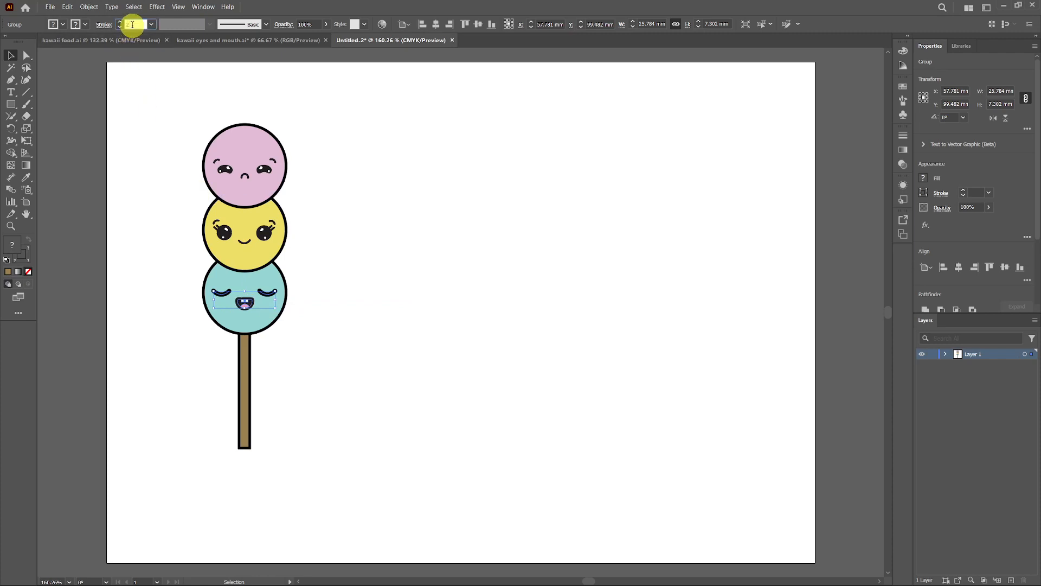
key("Return")
left_click(457, 343)
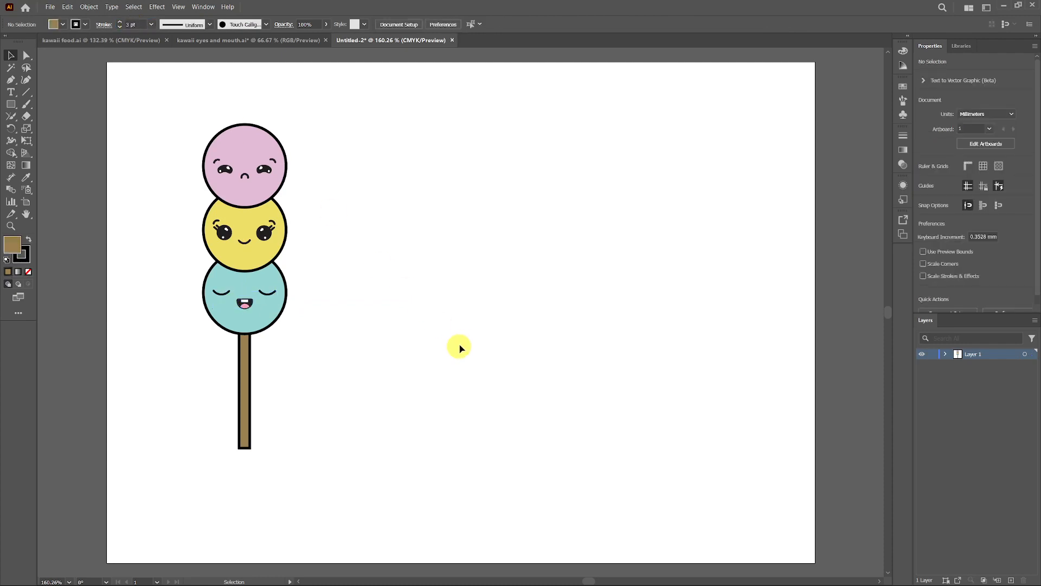